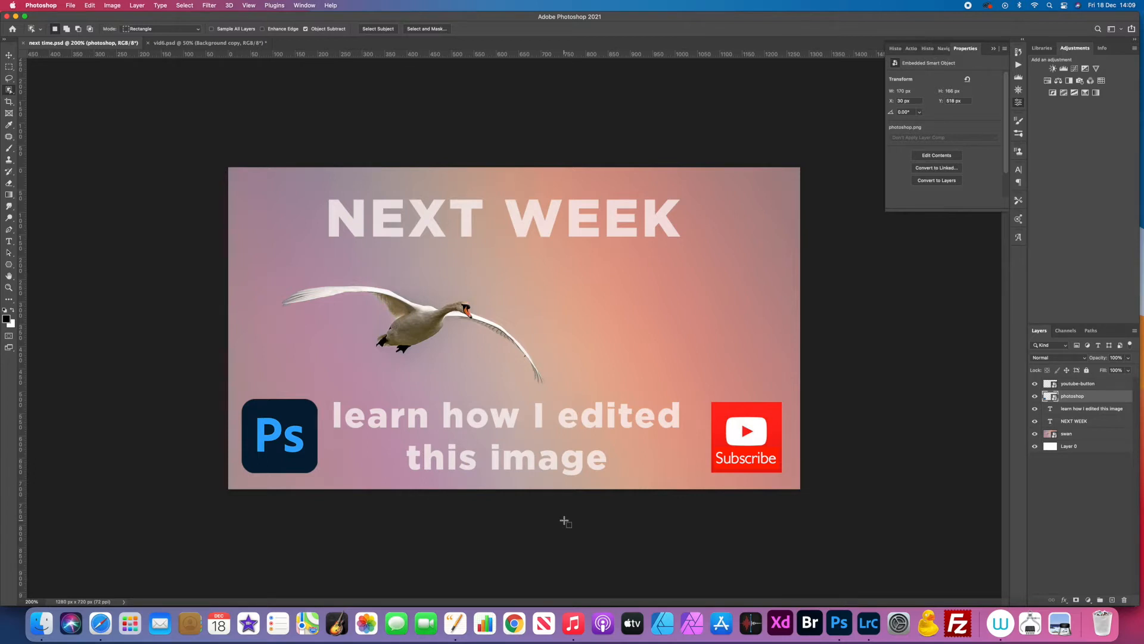
Bring DSC_4239.NEF from Lightroom Classic into Photoshop's Camera Raw, apply the Auto tone settings and open the photo.
{"action": "left_click", "coordinate": [870, 626]}
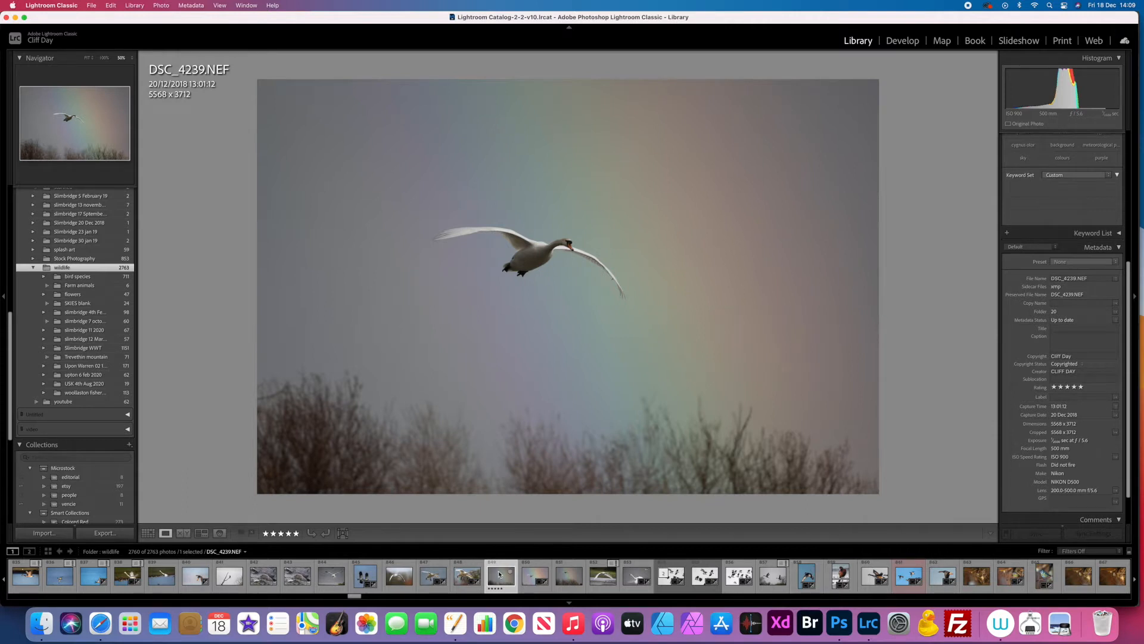
{"action": "left_click_drag", "start_coordinate": [811, 610], "coordinate": [839, 623]}
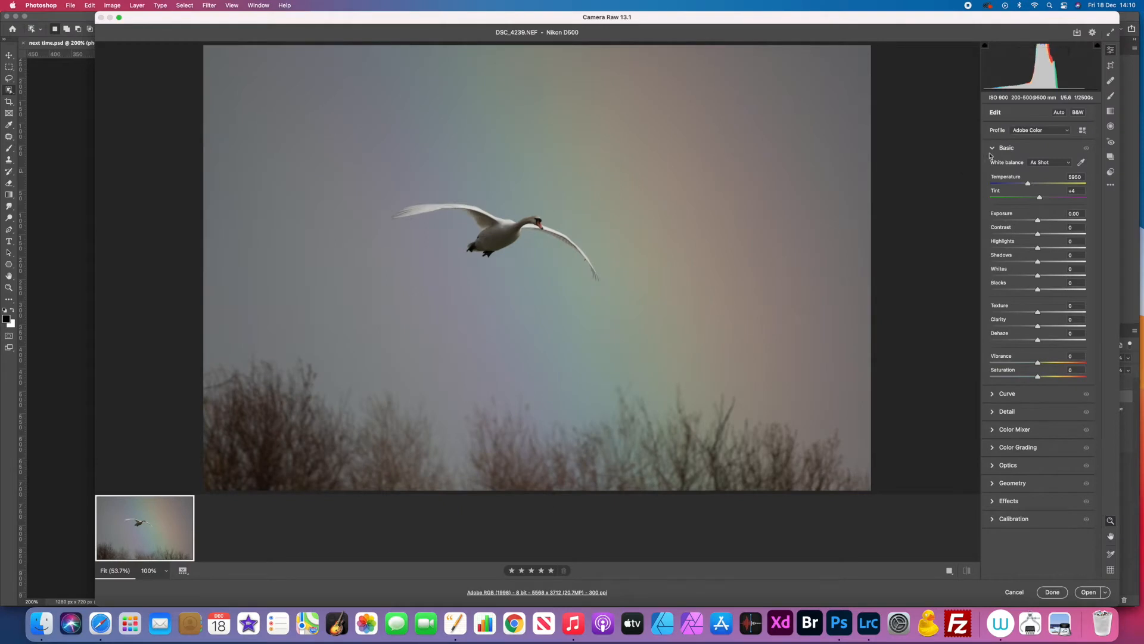
{"action": "left_click", "coordinate": [1060, 113]}
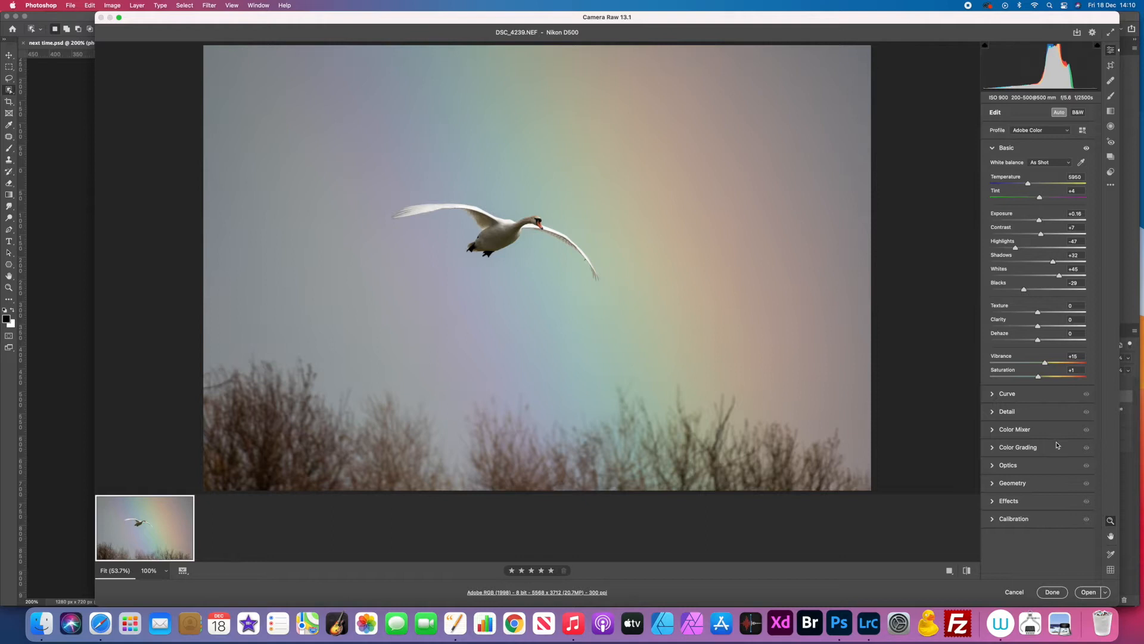
{"action": "left_click", "coordinate": [1086, 591]}
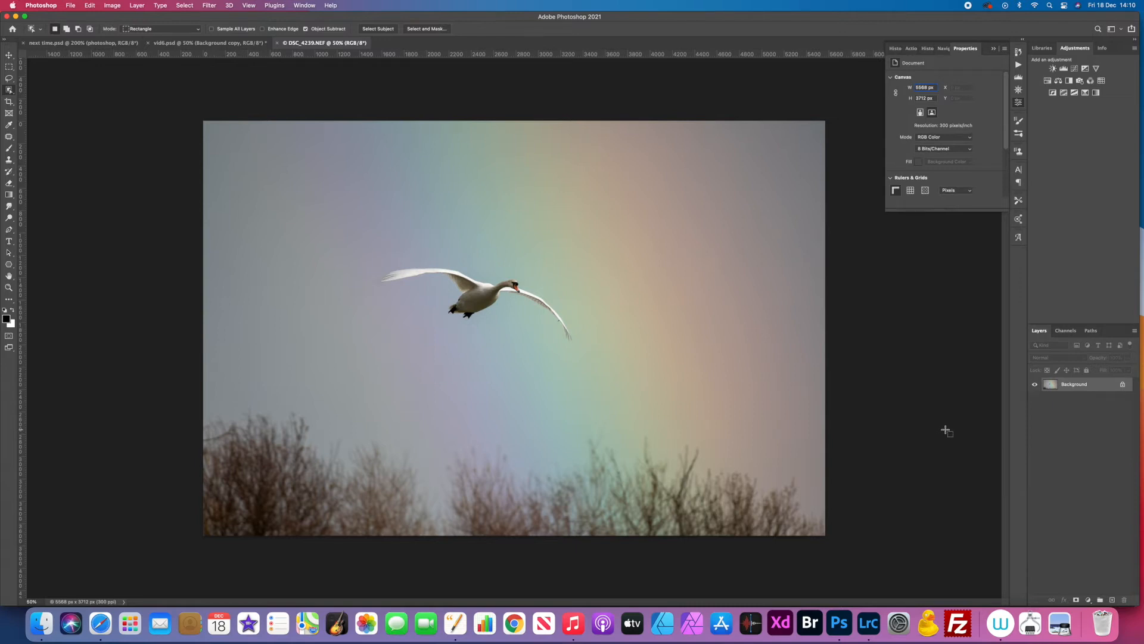
Duplicate the Background layer and select the swan automatically with Select Subject.
{"action": "key", "text": "super+j"}
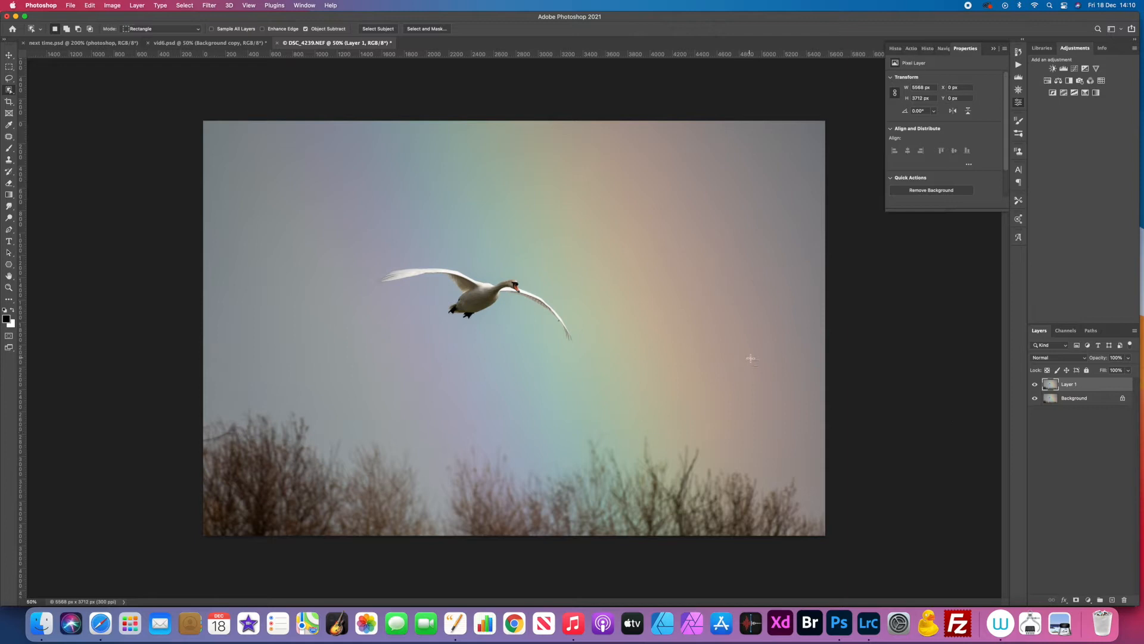
{"action": "left_click", "coordinate": [14, 95]}
{"action": "left_click", "coordinate": [47, 99]}
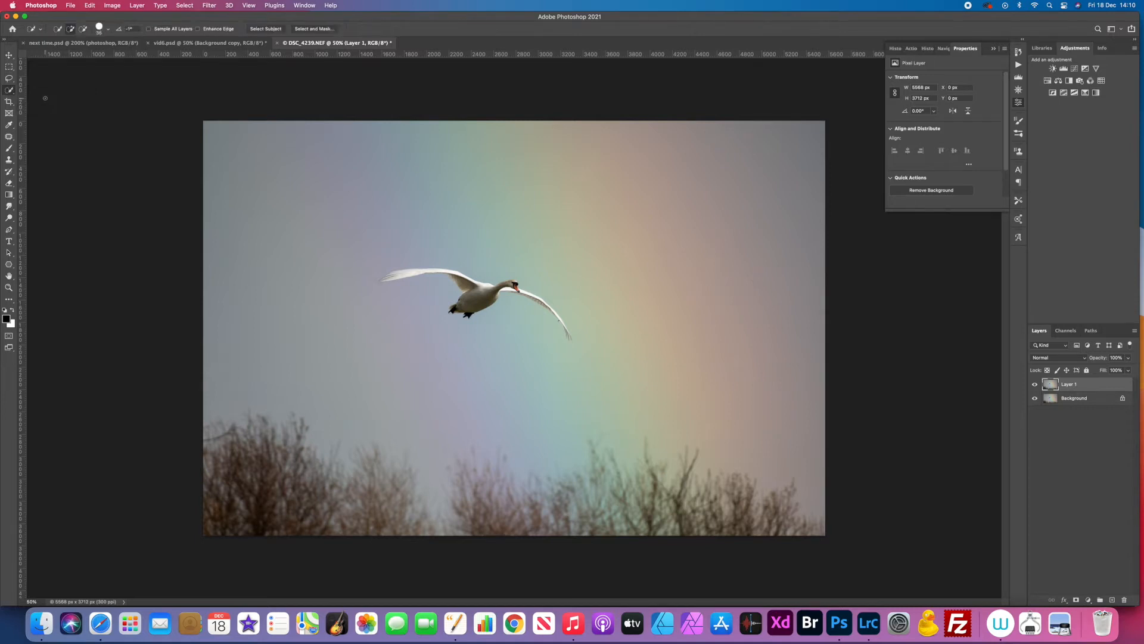
{"action": "left_click", "coordinate": [266, 29]}
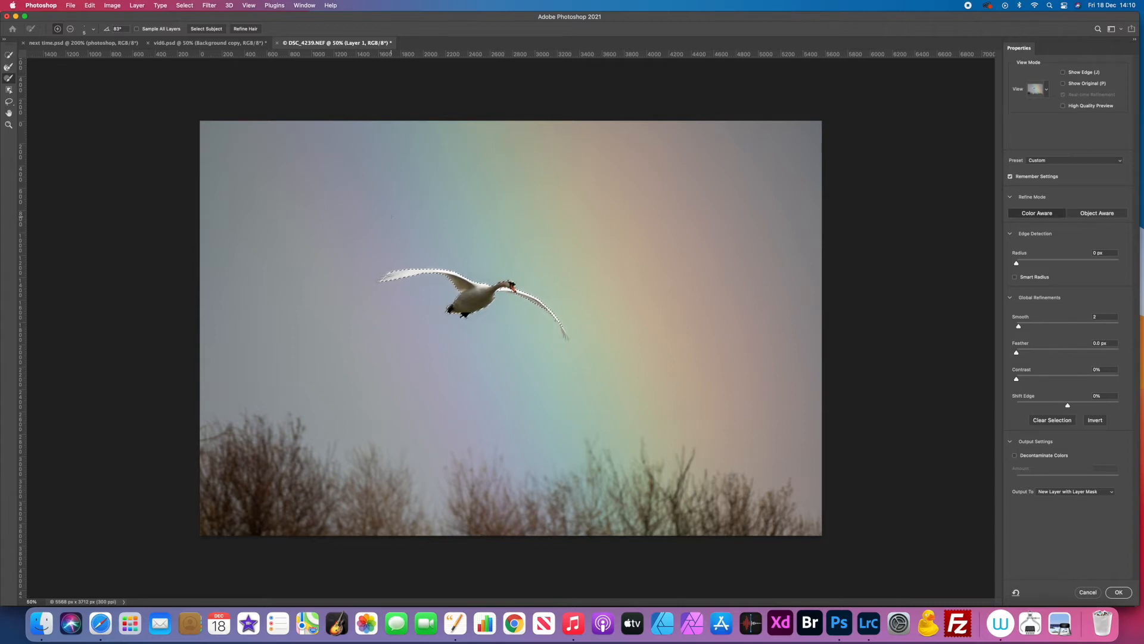
Refine the selection around the feathers at the swan's lower wing tip and output it as a new layer with a layer mask.
{"action": "key", "text": "super+plus"}
{"action": "key", "text": "super+plus"}
{"action": "key", "text": "super+plus"}
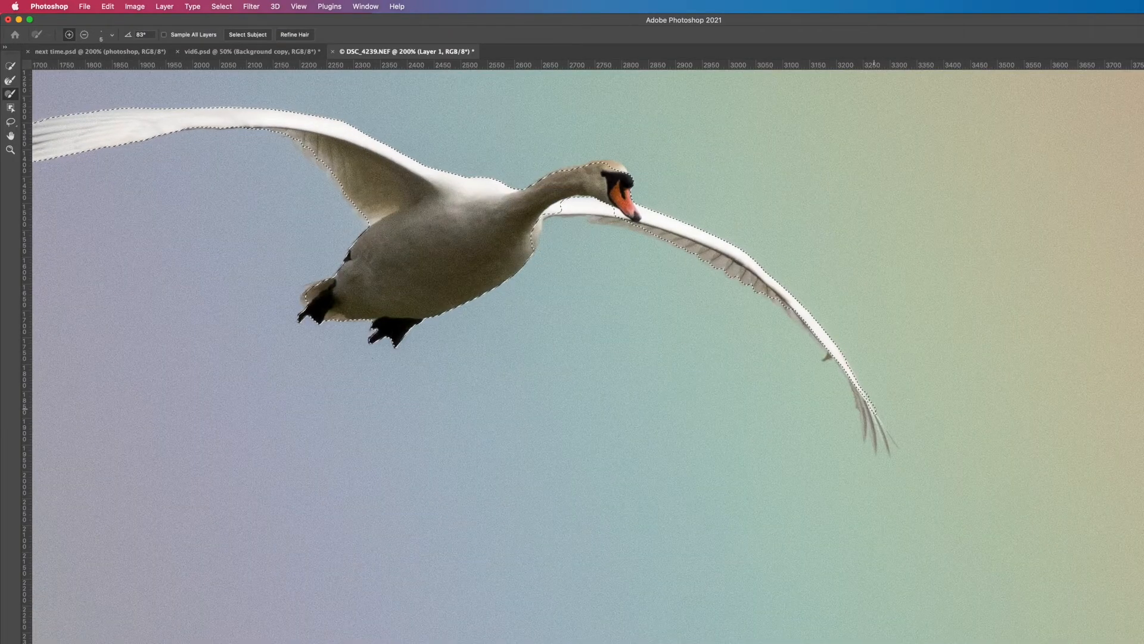
{"action": "mouse_move", "coordinate": [874, 409]}
{"action": "left_mouse_down"}
{"action": "mouse_move", "coordinate": [887, 443]}
{"action": "mouse_move", "coordinate": [864, 426]}
{"action": "left_mouse_up"}
{"action": "key", "text": "r"}
{"action": "left_click", "coordinate": [874, 442]}
{"action": "key", "text": "b"}
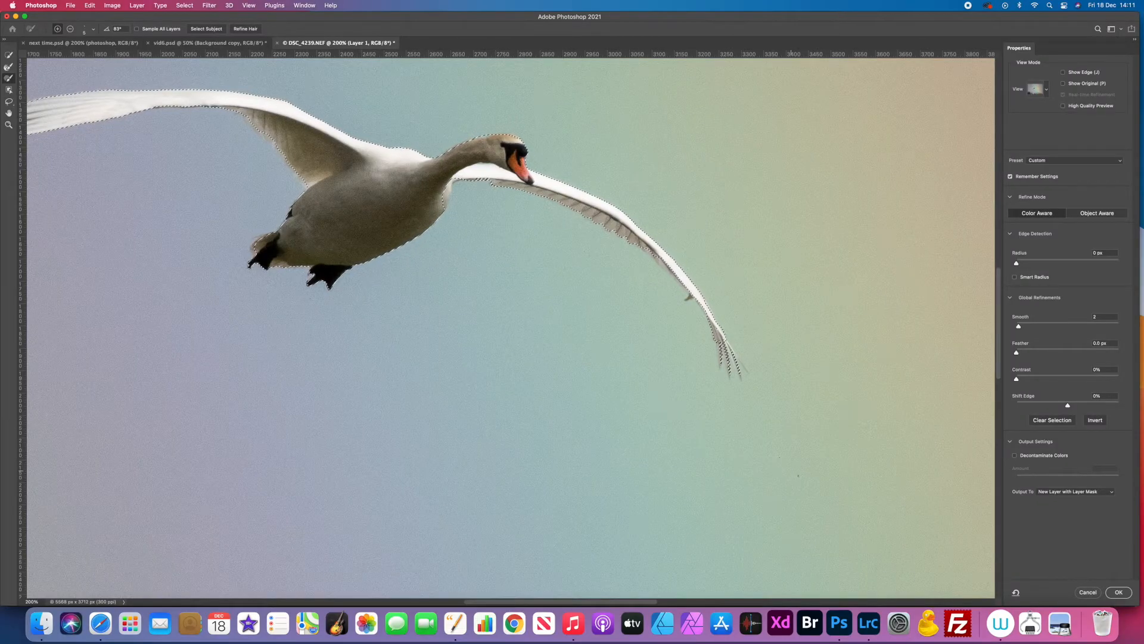
{"action": "left_click", "coordinate": [1119, 591]}
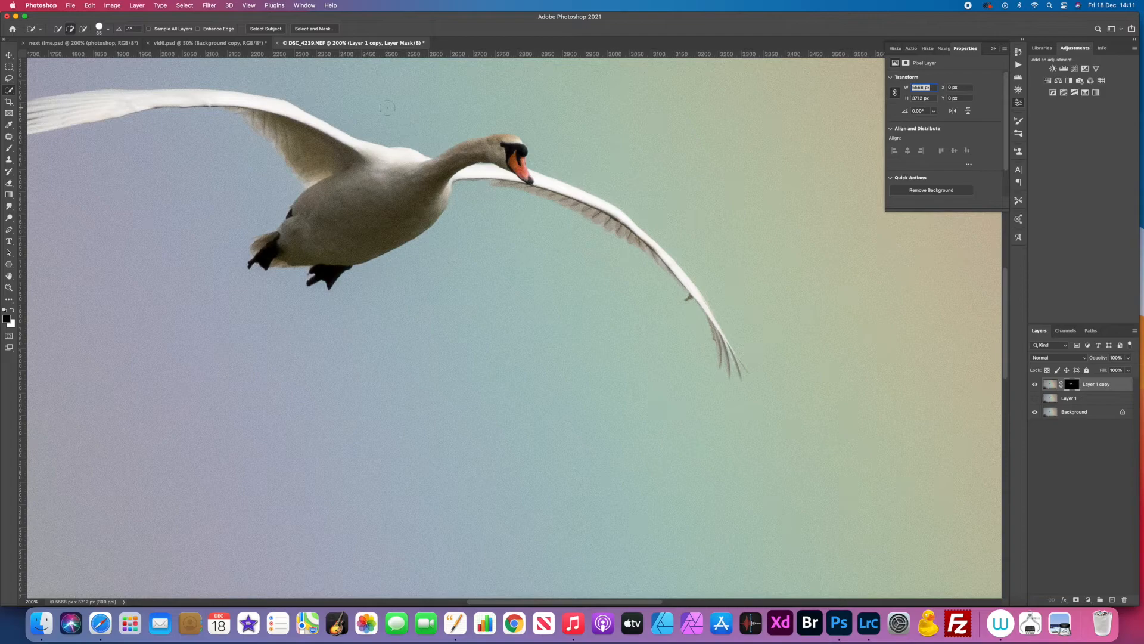
Switch to the vid6.psd document and duplicate its Background layer.
{"action": "left_click", "coordinate": [204, 43]}
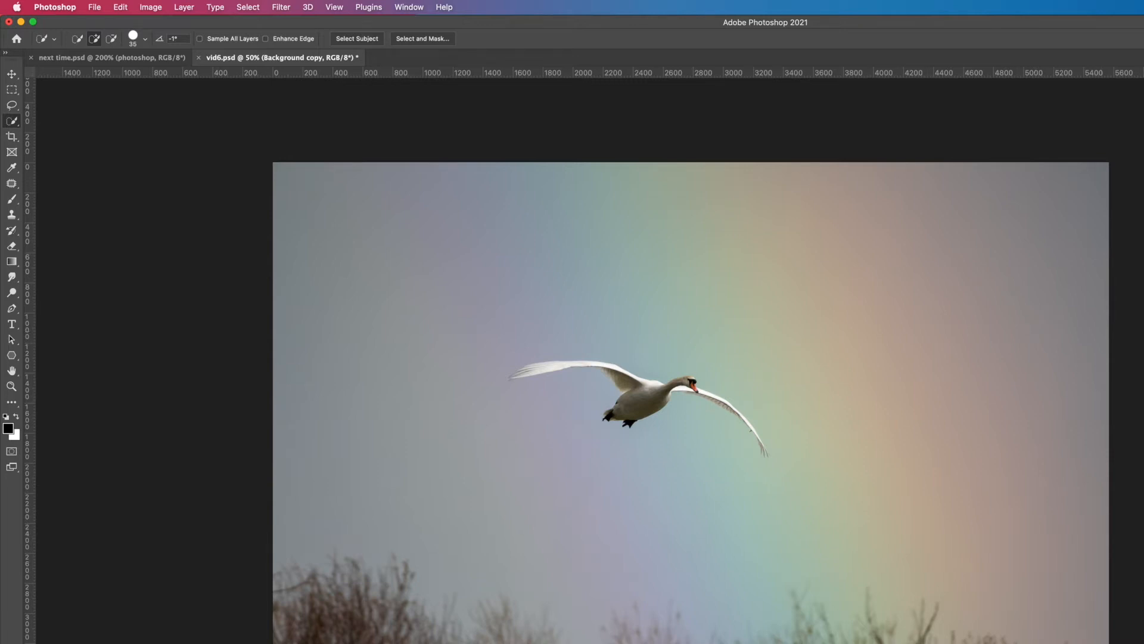
{"action": "left_click", "coordinate": [1004, 355]}
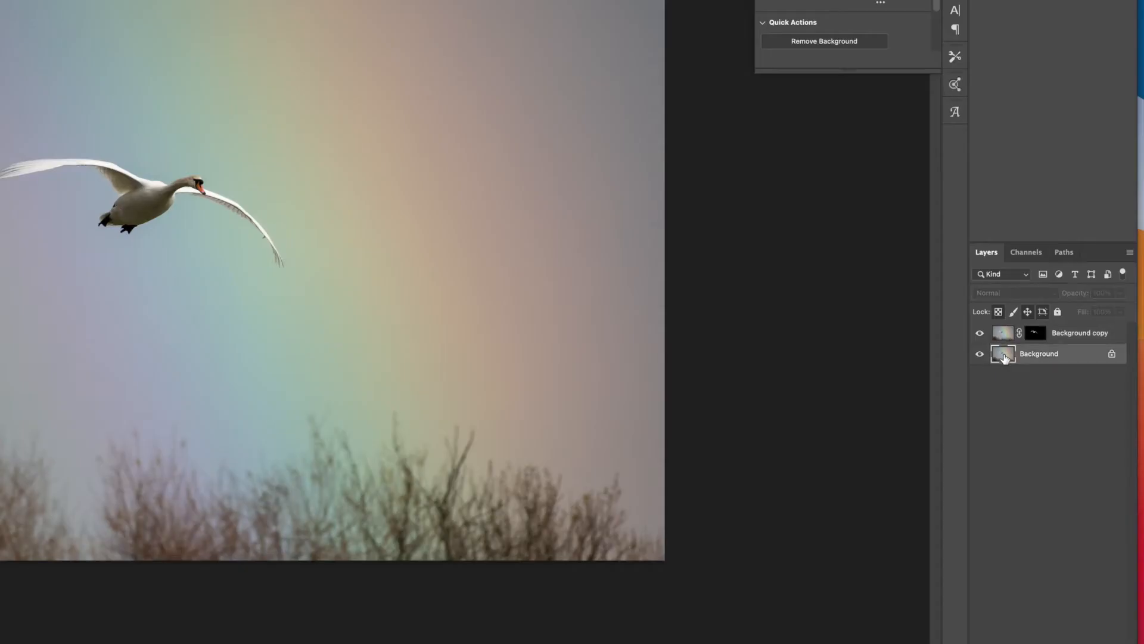
{"action": "key", "text": "super+j"}
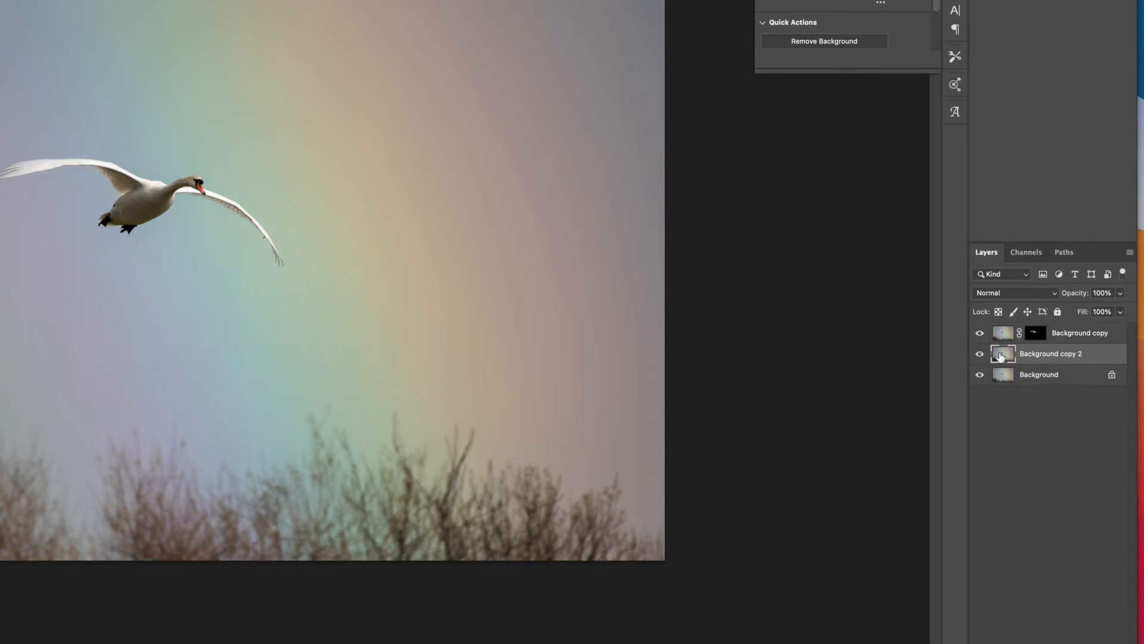
Load the swan layer's mask as a selection and expand it by 6 pixels.
{"action": "left_click", "coordinate": [1035, 336], "text": "super"}
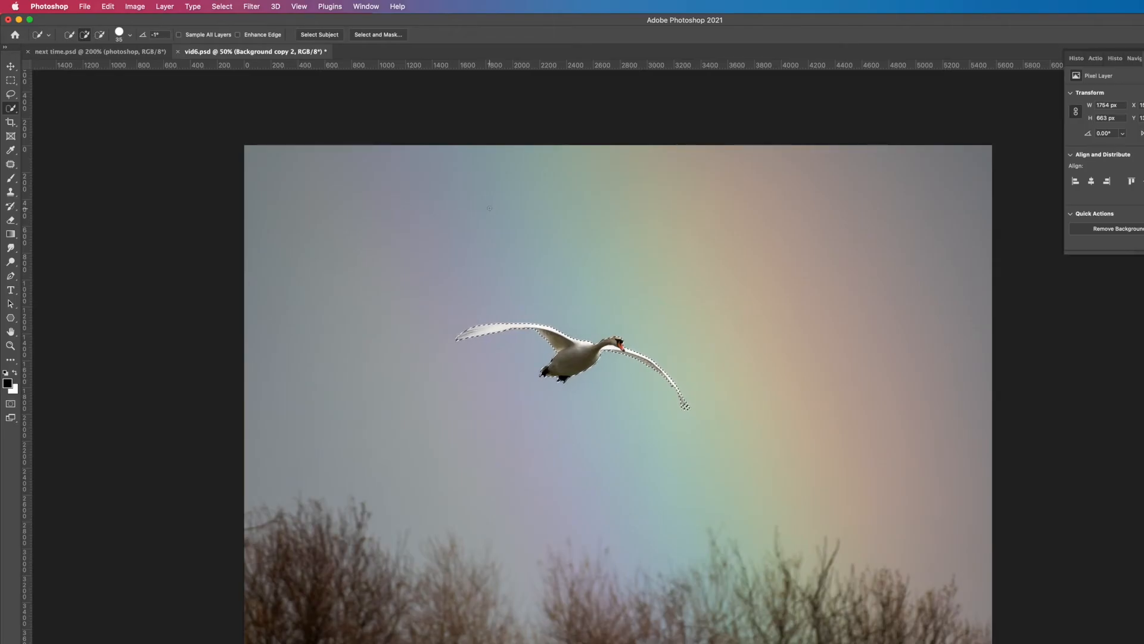
{"action": "left_click", "coordinate": [221, 7]}
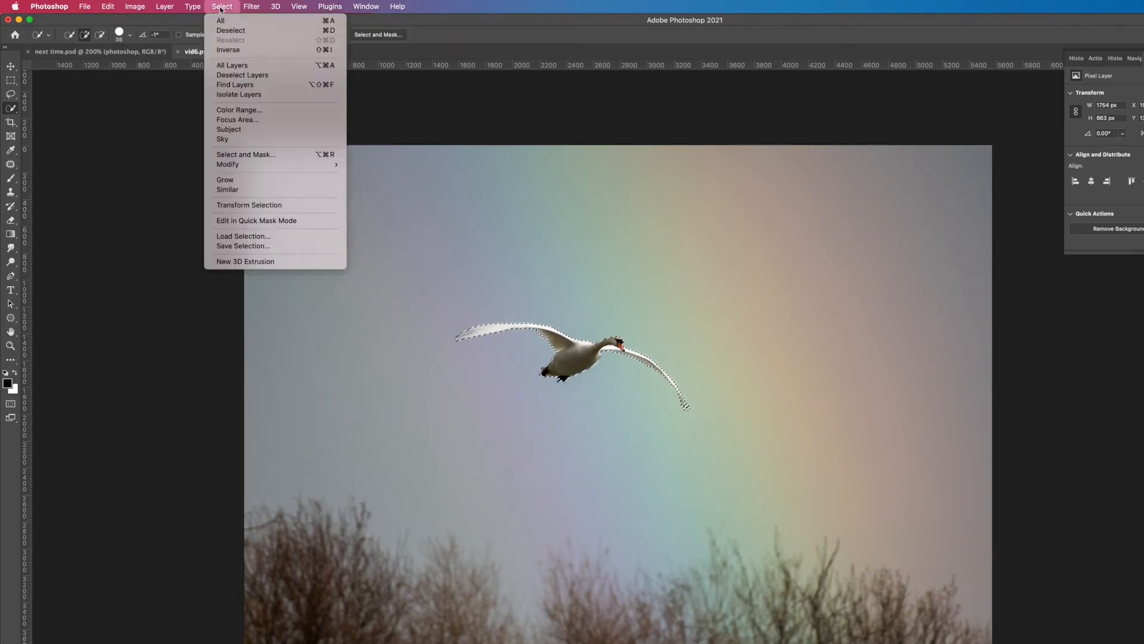
{"action": "mouse_move", "coordinate": [237, 165]}
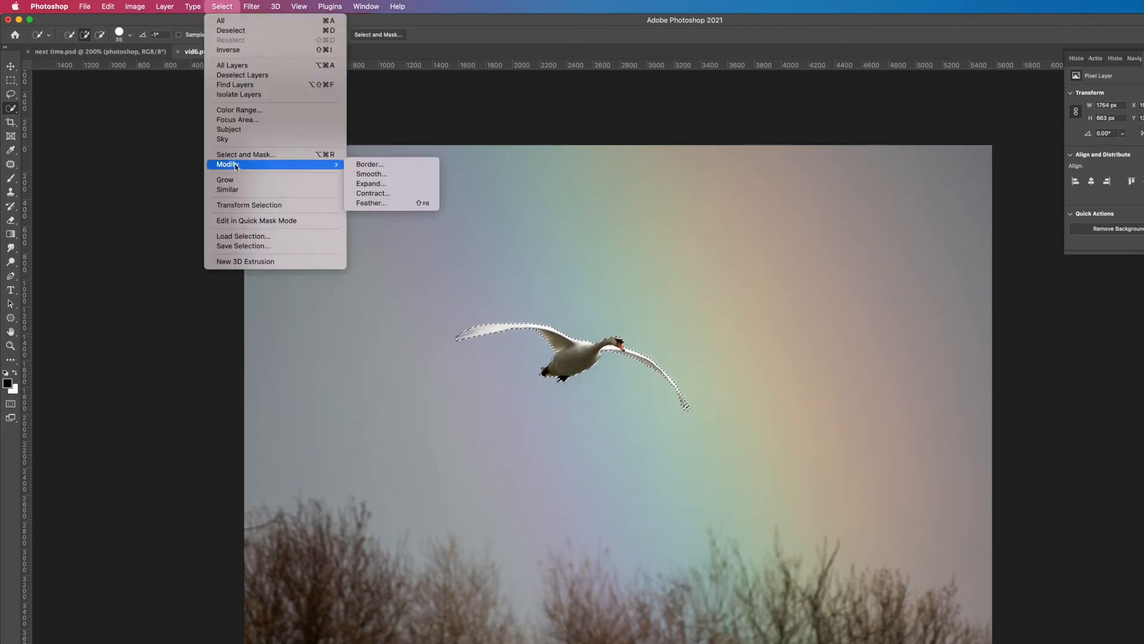
{"action": "left_click", "coordinate": [370, 184]}
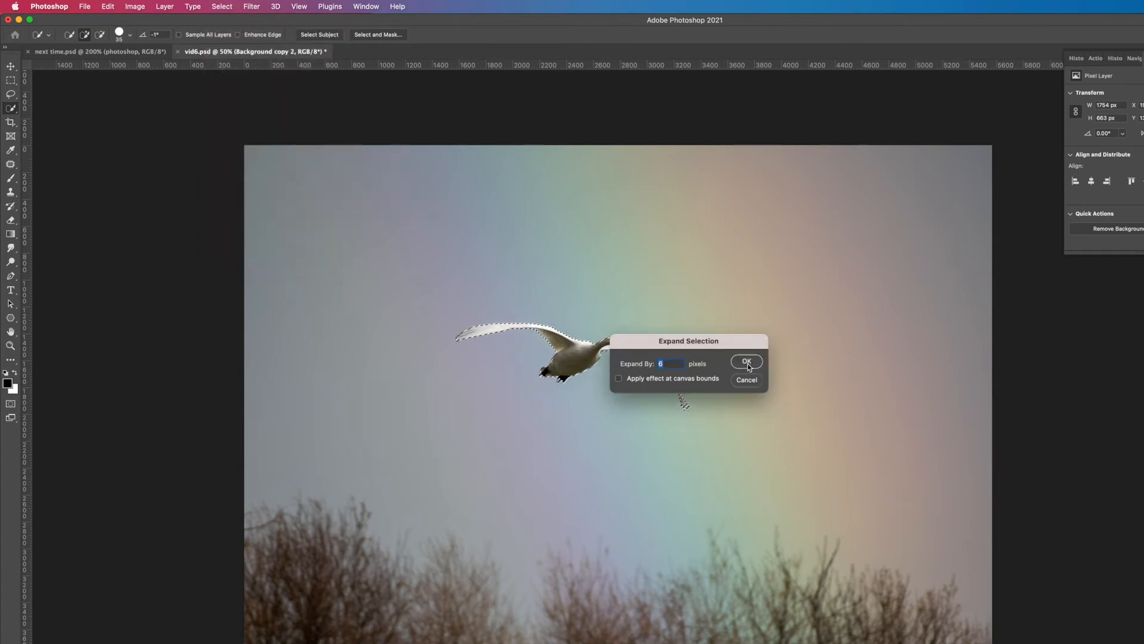
{"action": "left_click", "coordinate": [746, 361]}
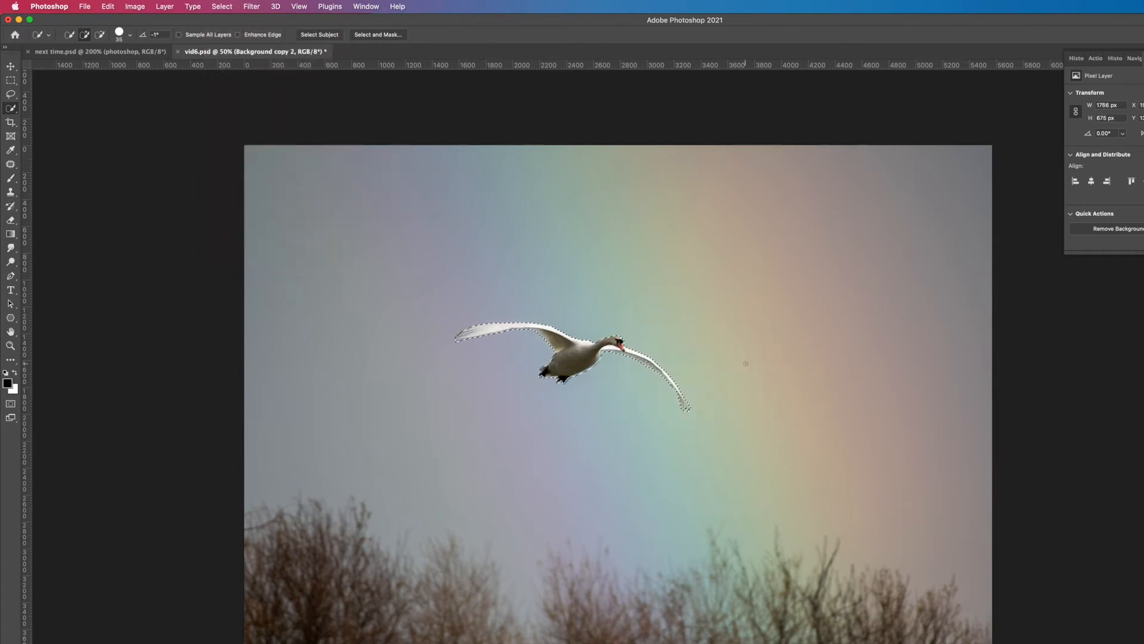
Remove the swan from the Background duplicate with a Content-Aware fill, clear the selection and hide the masked swan layer.
{"action": "left_click", "coordinate": [107, 7]}
{"action": "left_click", "coordinate": [122, 171]}
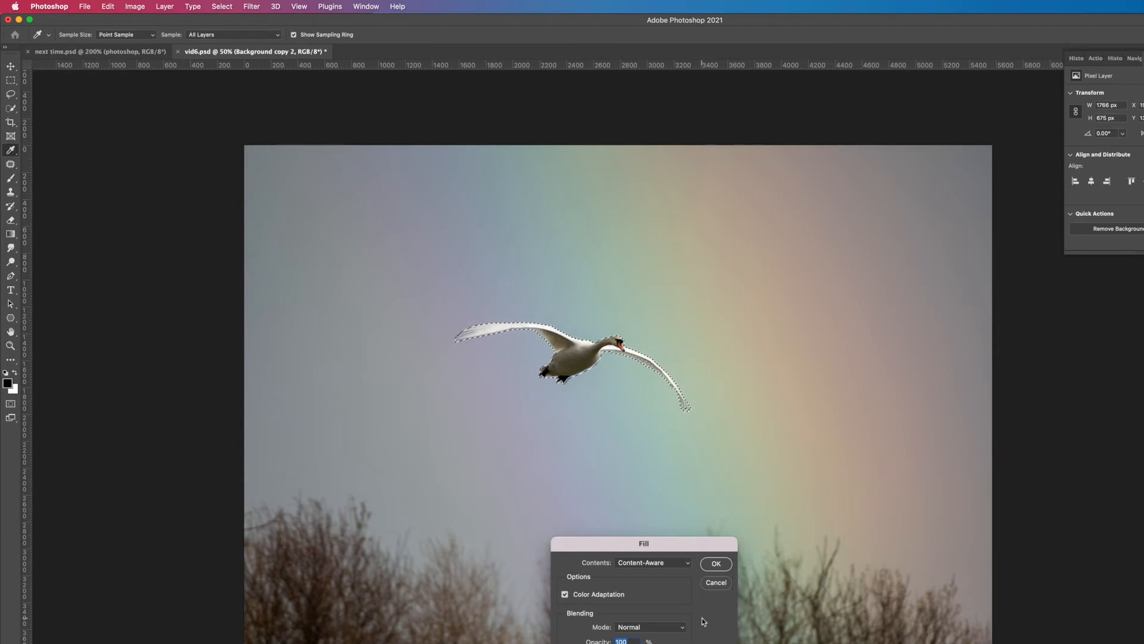
{"action": "left_click", "coordinate": [717, 564]}
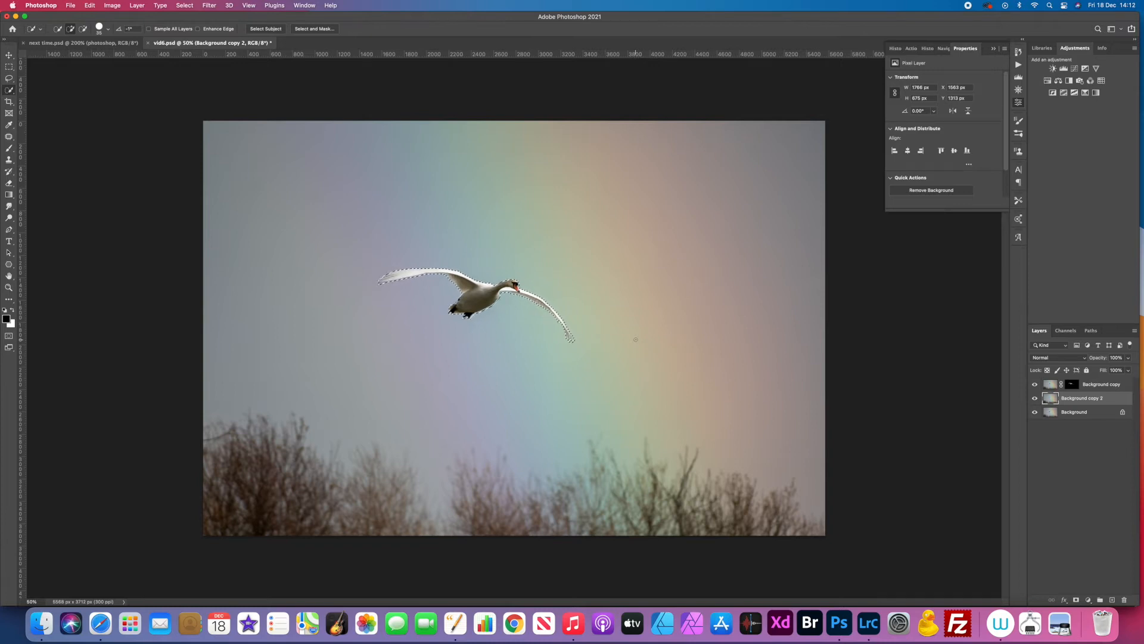
{"action": "key", "text": "super+d"}
{"action": "left_click", "coordinate": [1035, 384]}
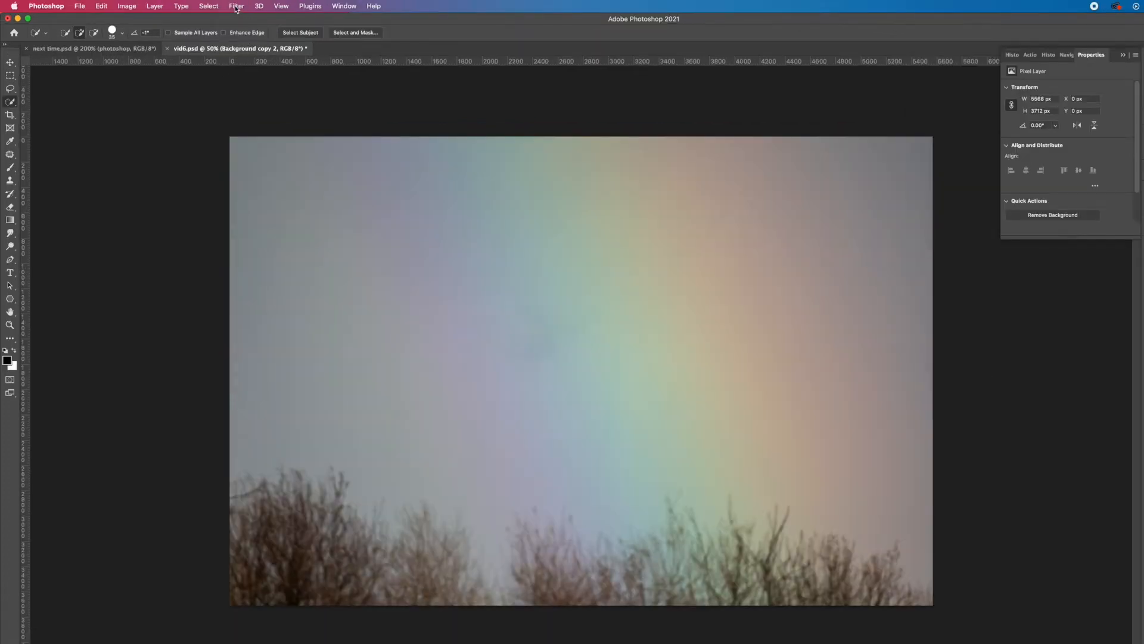
Apply a Gaussian Blur with a radius of about 4.5 pixels to the swan-free background layer.
{"action": "left_click", "coordinate": [209, 6]}
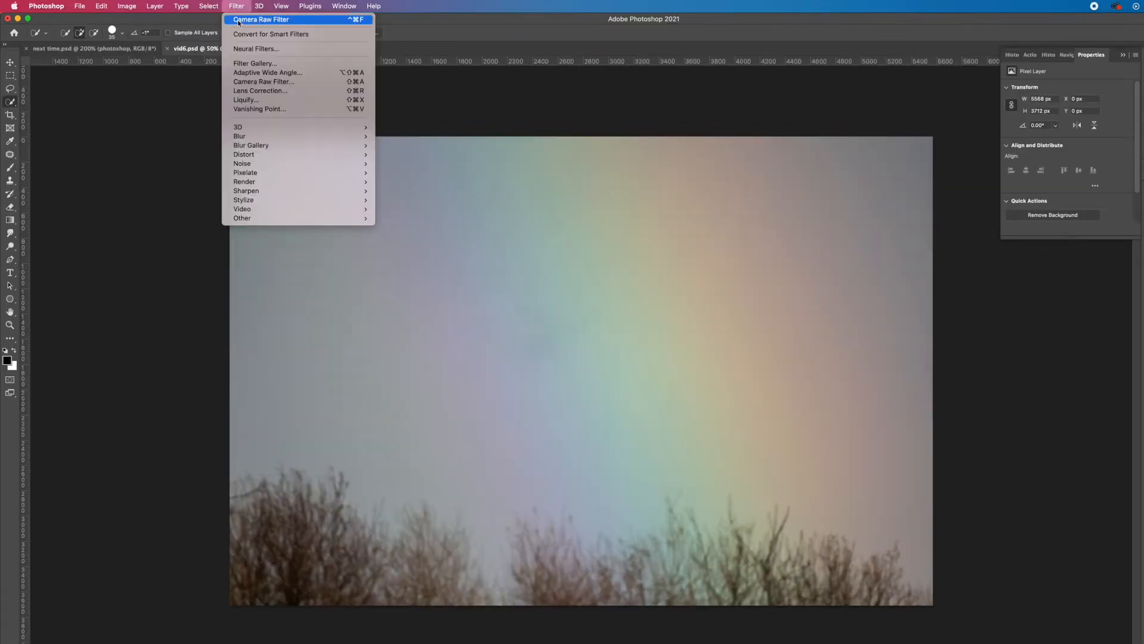
{"action": "mouse_move", "coordinate": [252, 137]}
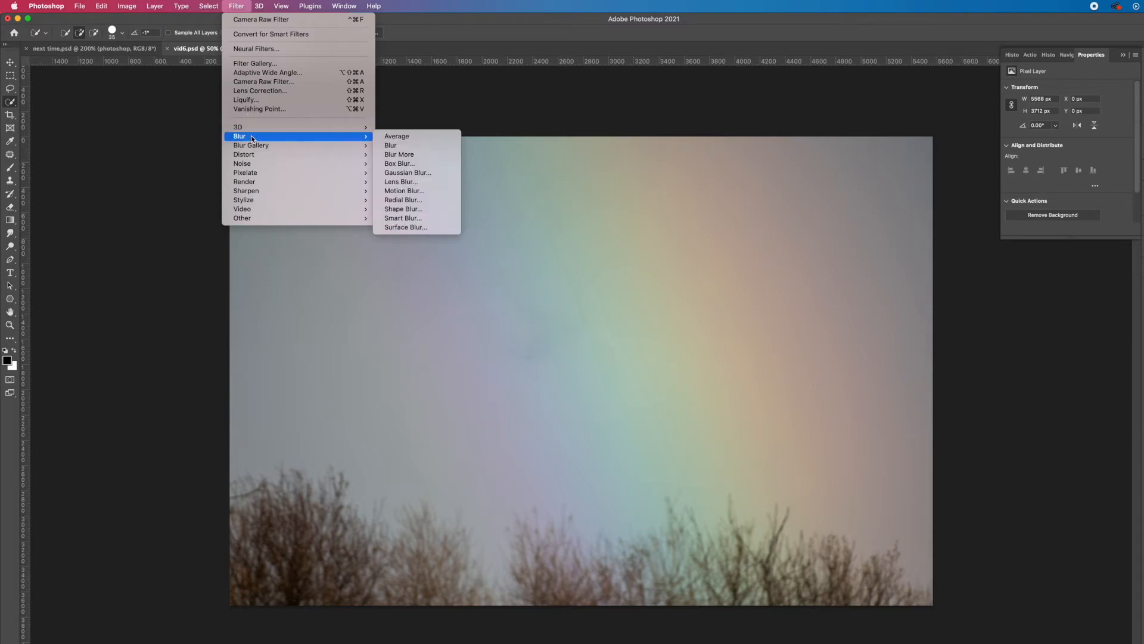
{"action": "left_click", "coordinate": [397, 173]}
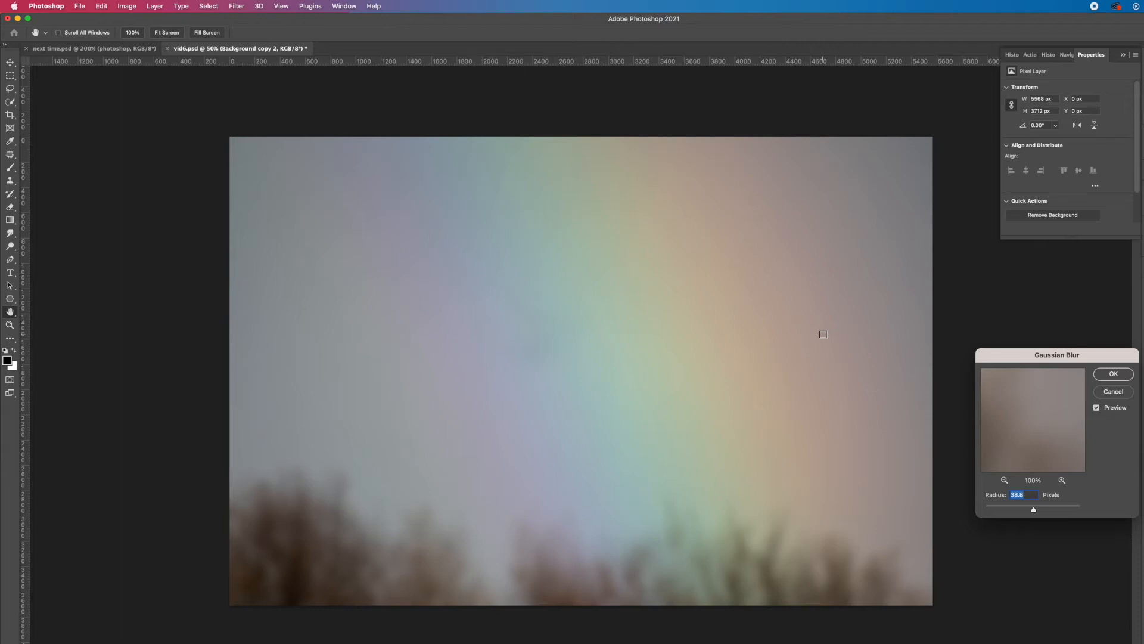
{"action": "left_click_drag", "start_coordinate": [1015, 510], "coordinate": [1008, 507]}
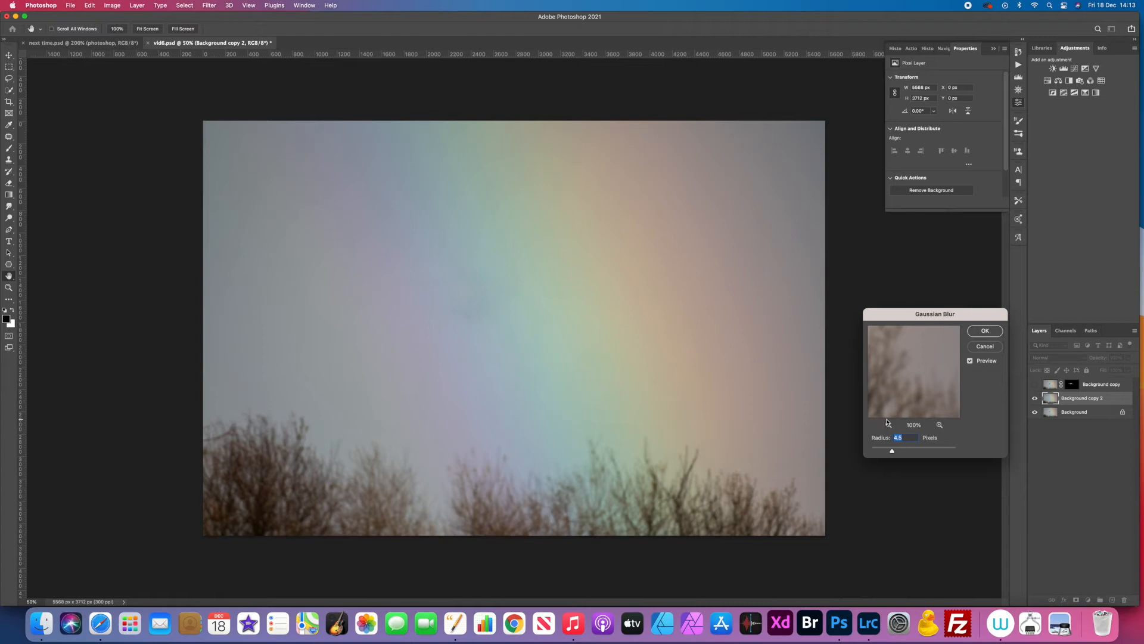
{"action": "left_click", "coordinate": [984, 331]}
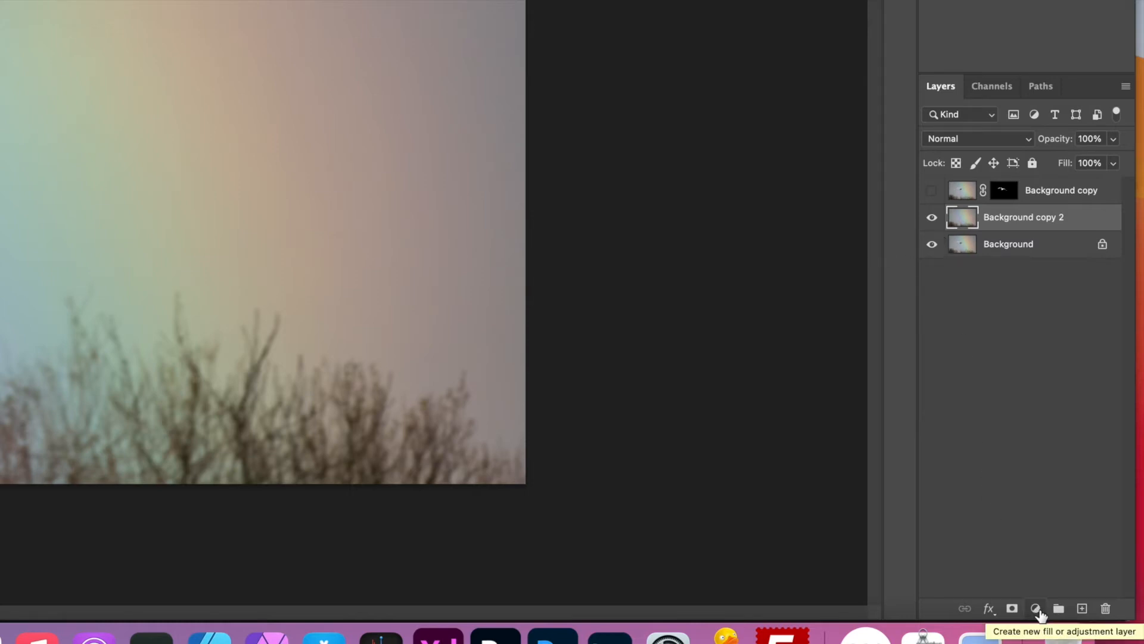
Add a Curves adjustment clipped to the blurred background layer and raise the RGB midtones slightly.
{"action": "left_click", "coordinate": [1036, 608]}
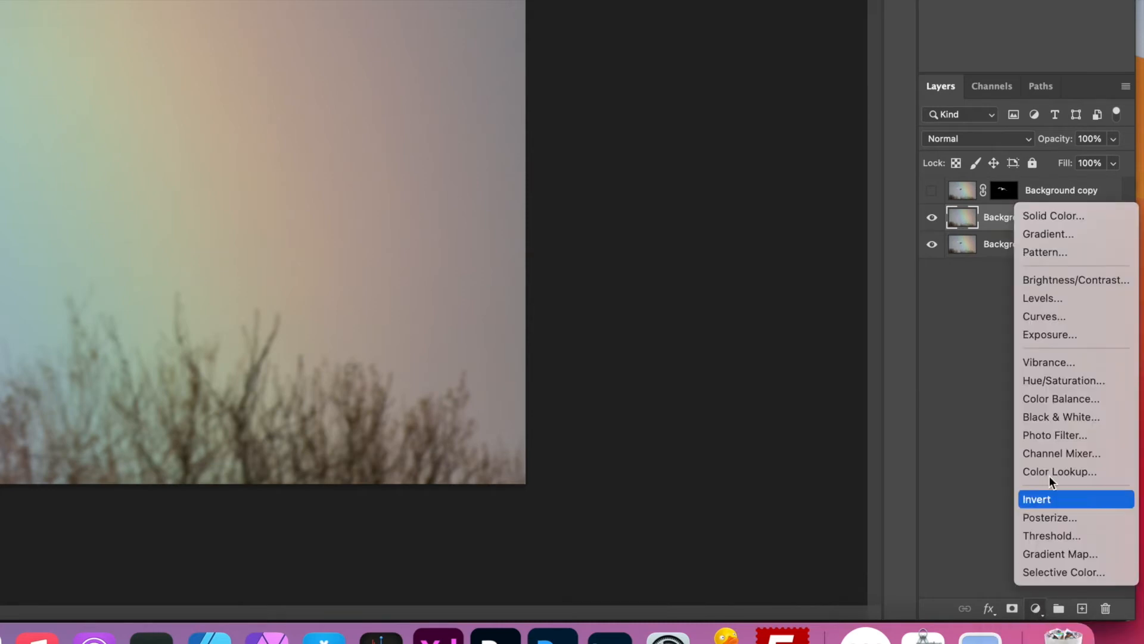
{"action": "left_click", "coordinate": [1033, 318]}
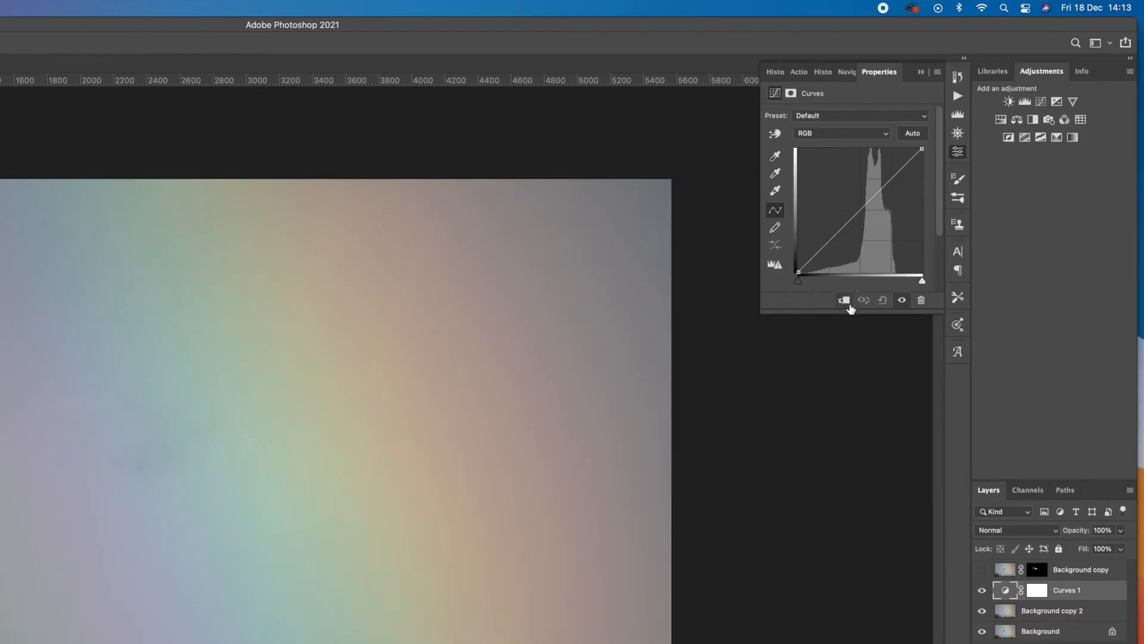
{"action": "left_click", "coordinate": [843, 301]}
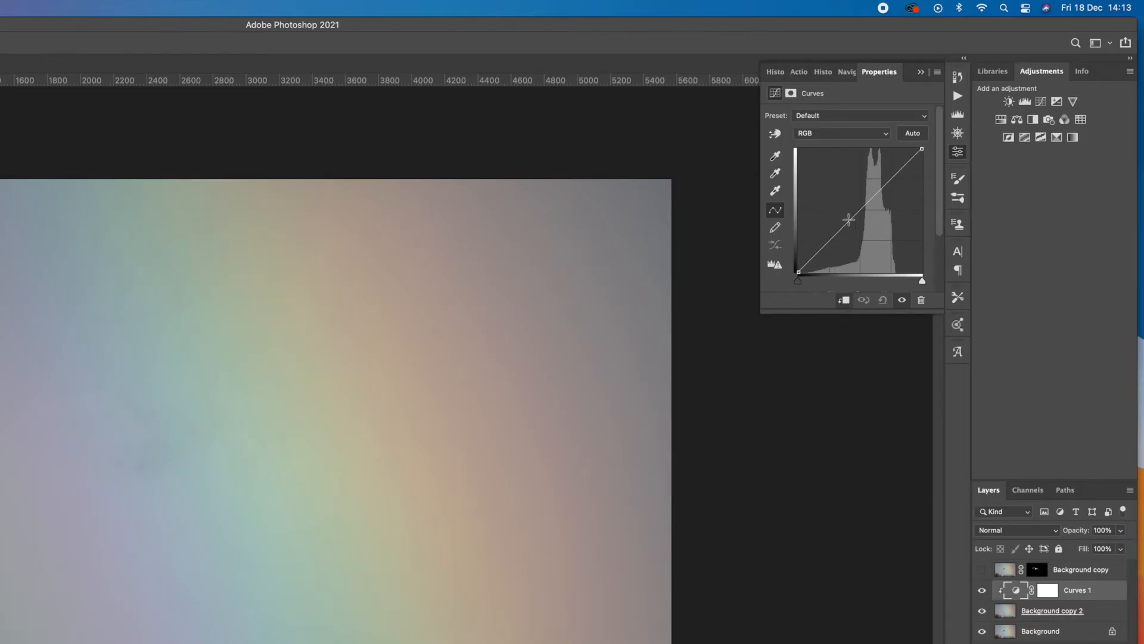
{"action": "left_click", "coordinate": [855, 215]}
{"action": "left_click_drag", "start_coordinate": [852, 215], "coordinate": [851, 214]}
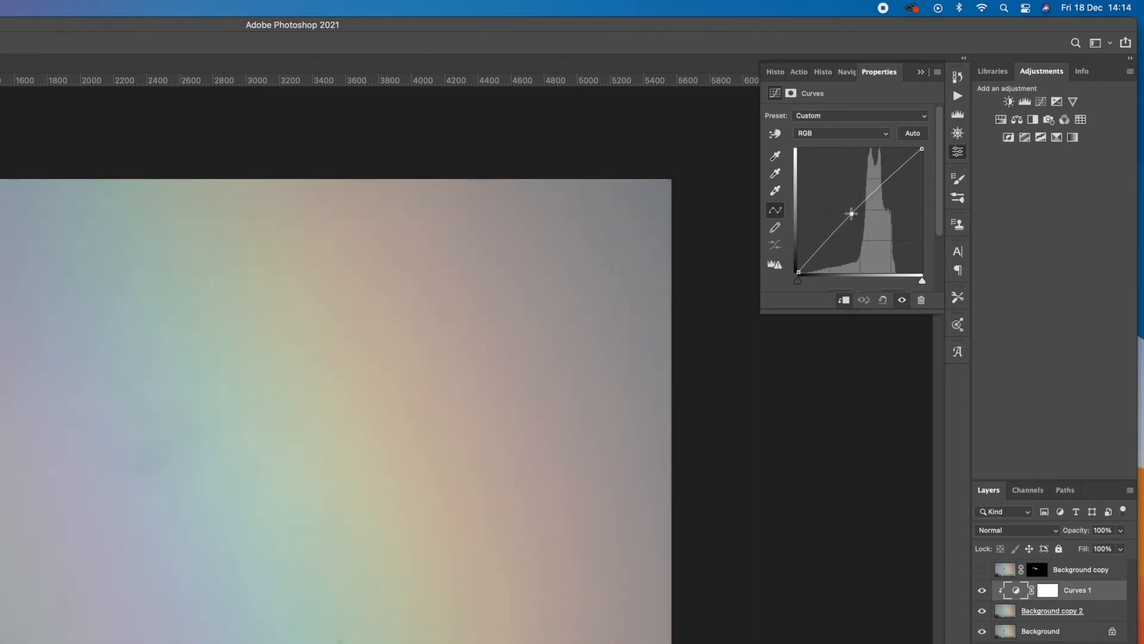
Bend the Red channel curve into an S shape, lowering the shadows and raising the highlights.
{"action": "left_click", "coordinate": [888, 137]}
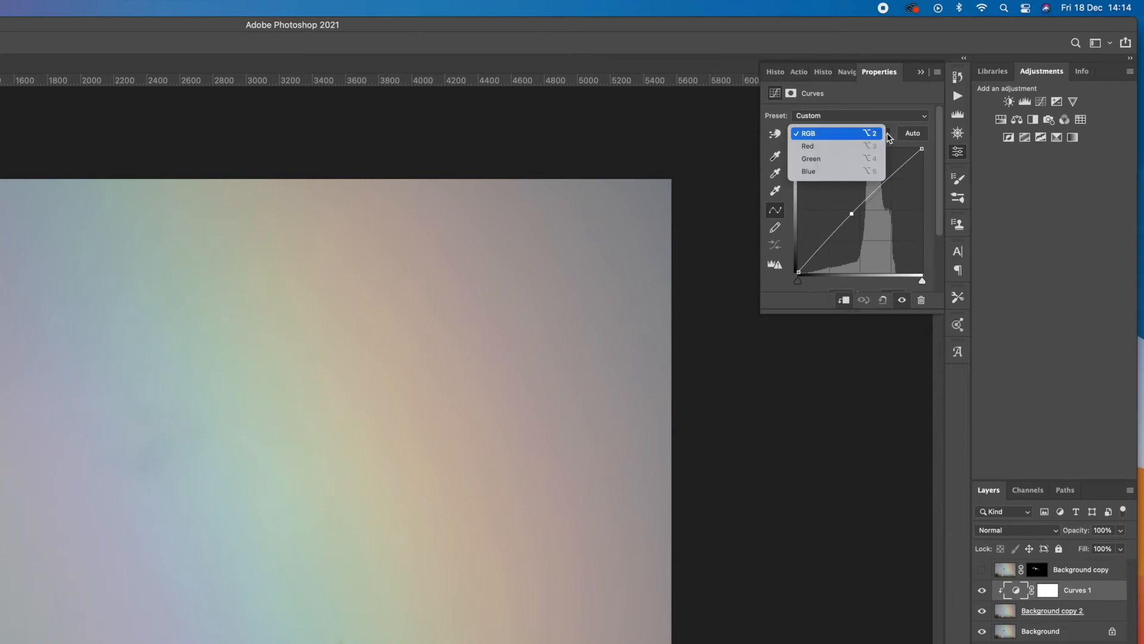
{"action": "left_click", "coordinate": [848, 147]}
{"action": "left_click_drag", "start_coordinate": [812, 258], "coordinate": [814, 266]}
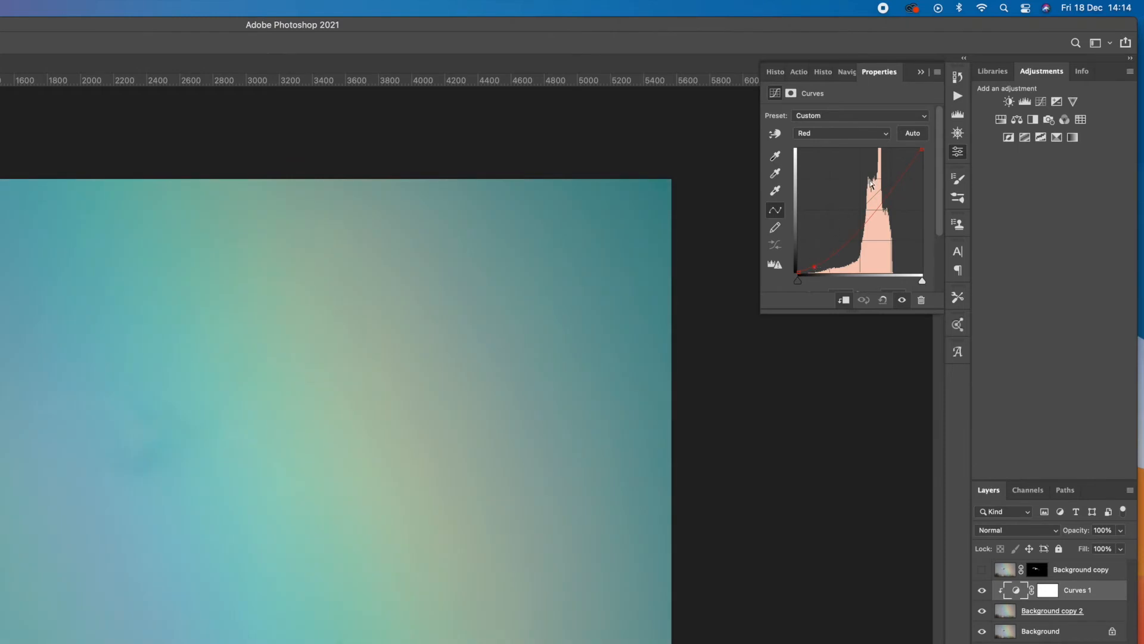
{"action": "left_click_drag", "start_coordinate": [903, 176], "coordinate": [893, 162]}
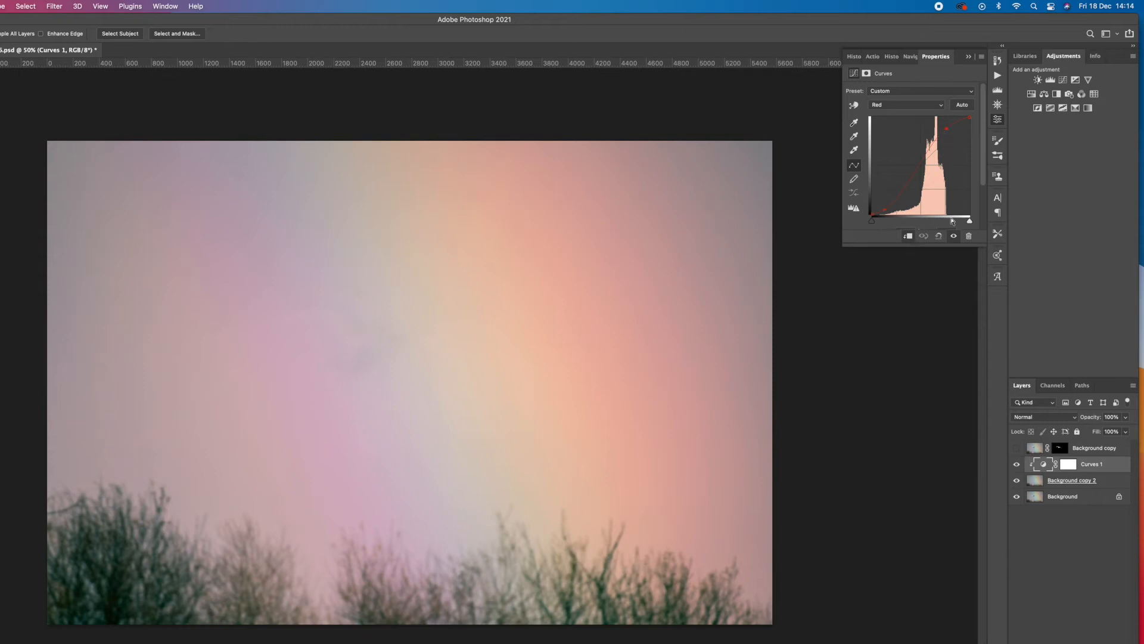
Add a Curves adjustment clipped to the masked swan layer, with the swan shown, and raise the RGB midtones very slightly.
{"action": "left_click", "coordinate": [1016, 449]}
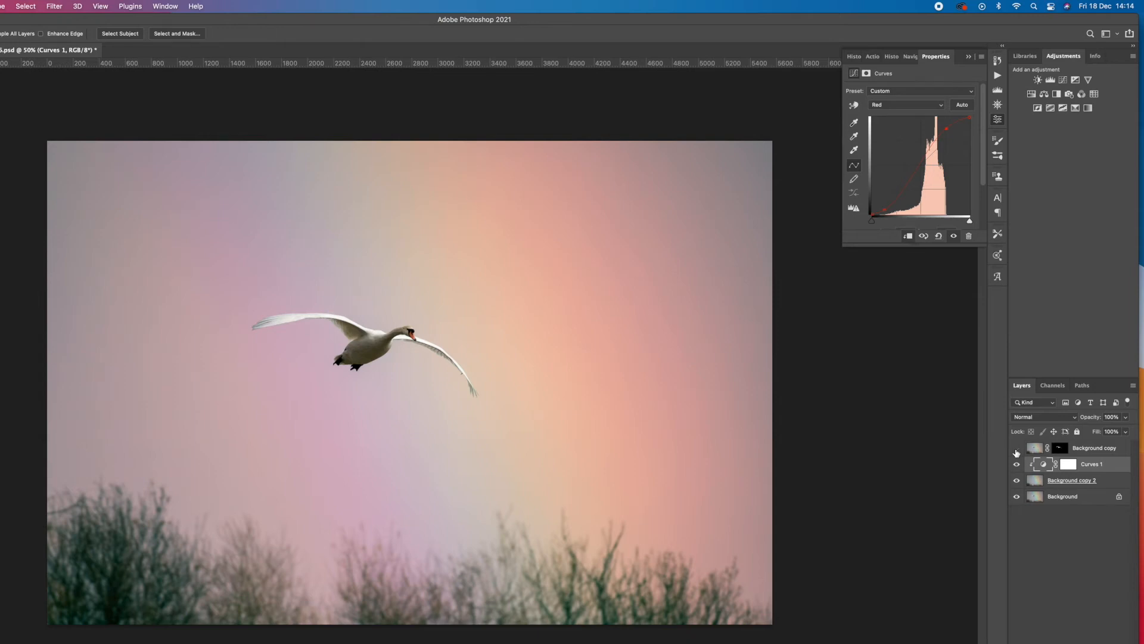
{"action": "left_click", "coordinate": [1017, 449]}
{"action": "left_click", "coordinate": [1060, 447]}
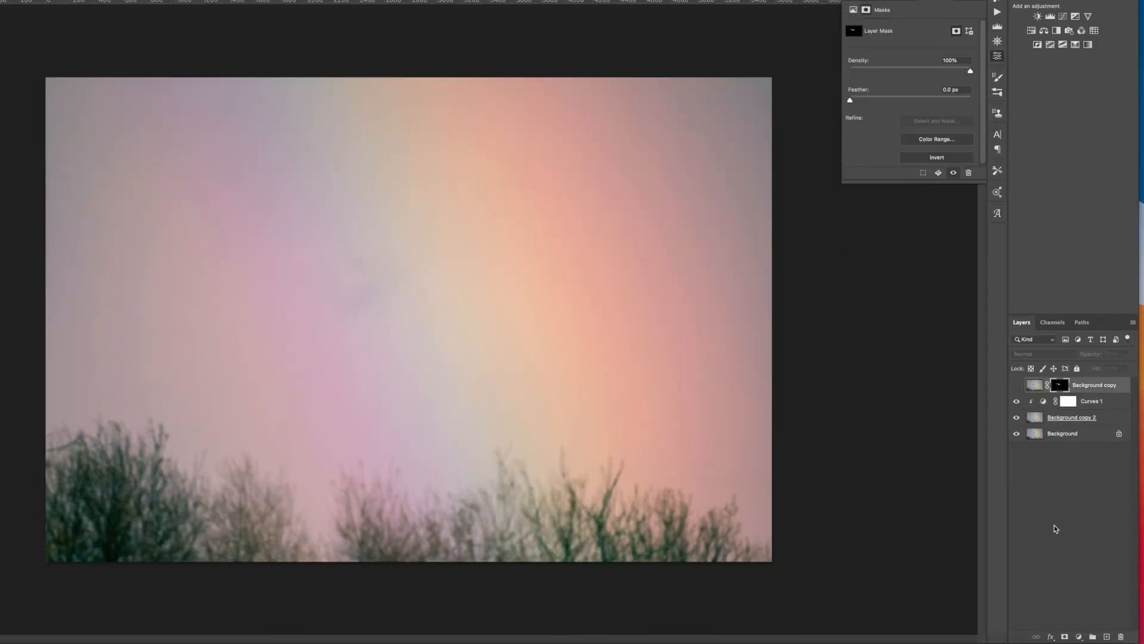
{"action": "left_click", "coordinate": [1078, 636]}
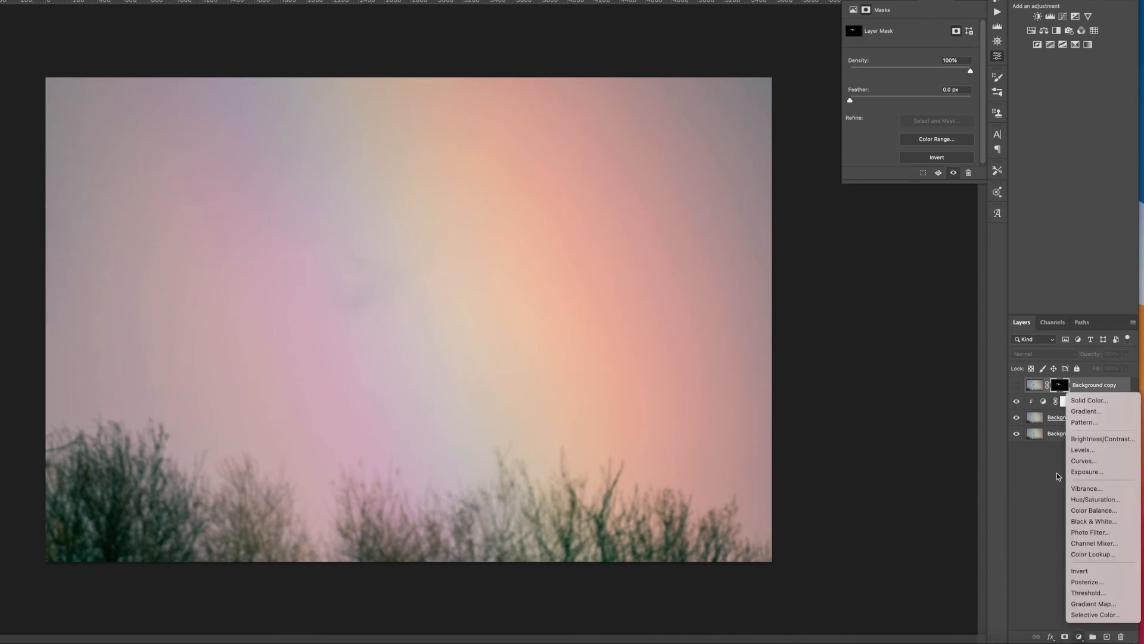
{"action": "left_click", "coordinate": [1081, 460]}
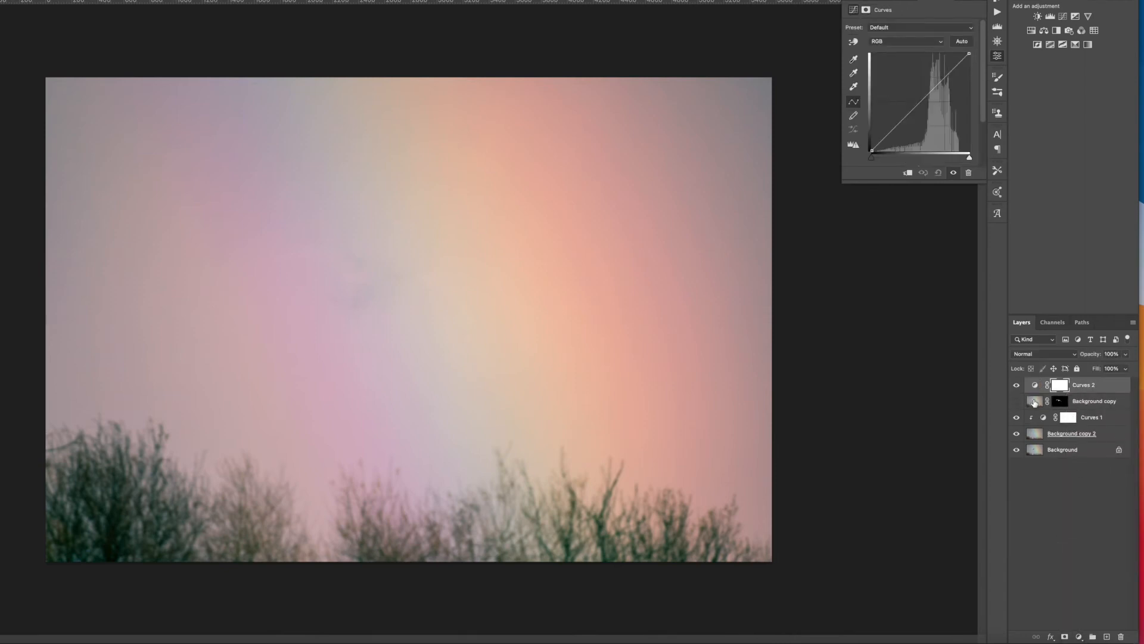
{"action": "left_click", "coordinate": [1035, 385]}
{"action": "left_click", "coordinate": [909, 174]}
{"action": "left_click", "coordinate": [1017, 401]}
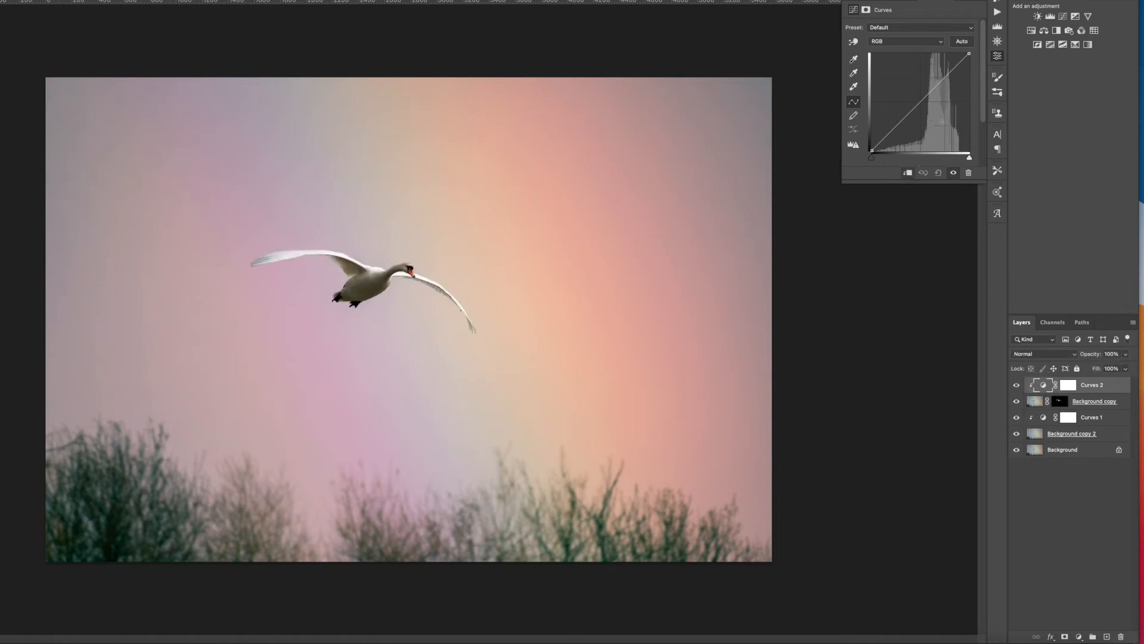
{"action": "left_click", "coordinate": [919, 103]}
{"action": "left_click_drag", "start_coordinate": [919, 102], "coordinate": [917, 101]}
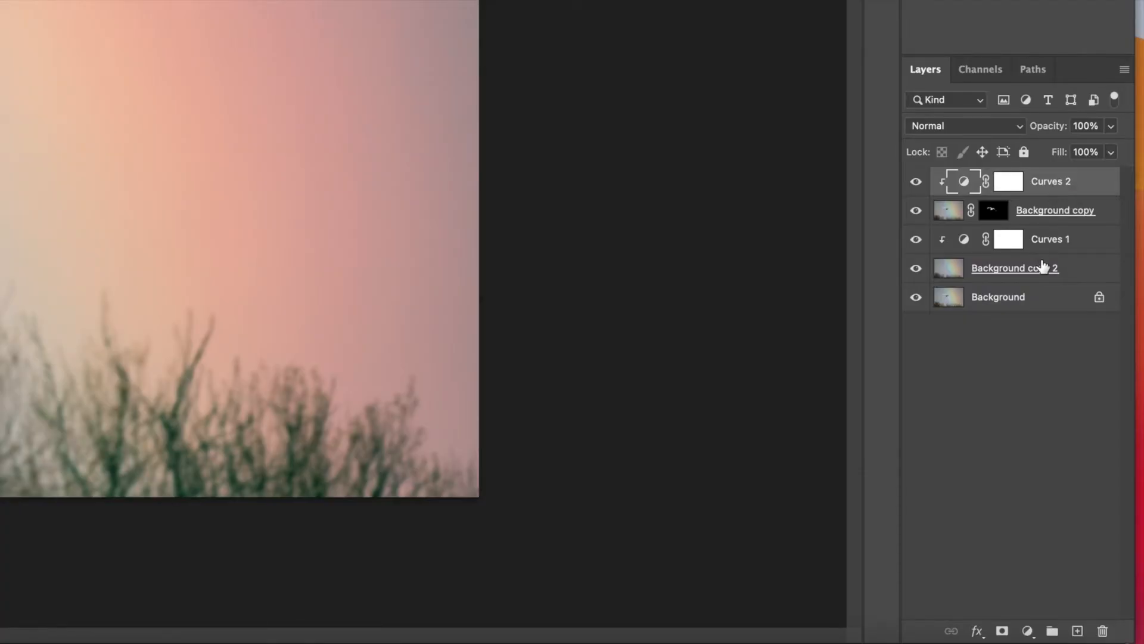
Stamp the edited layers into a new merged layer at the top of the stack and hide all the layers beneath it.
{"action": "left_click", "coordinate": [1079, 273], "text": "shift"}
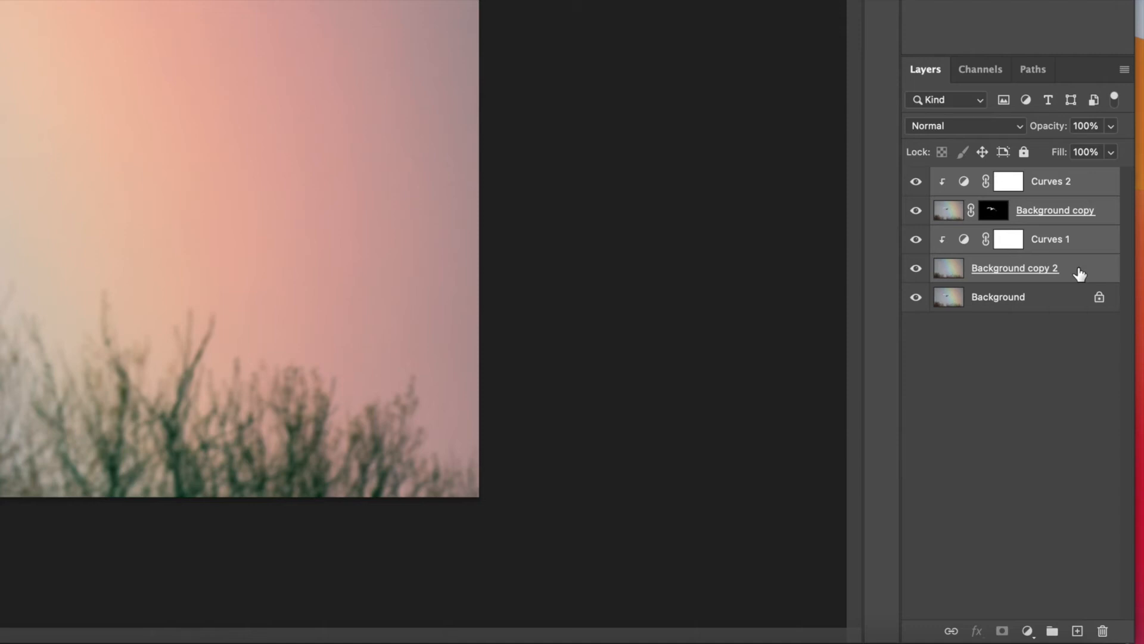
{"action": "key", "text": "super+alt+shift+e"}
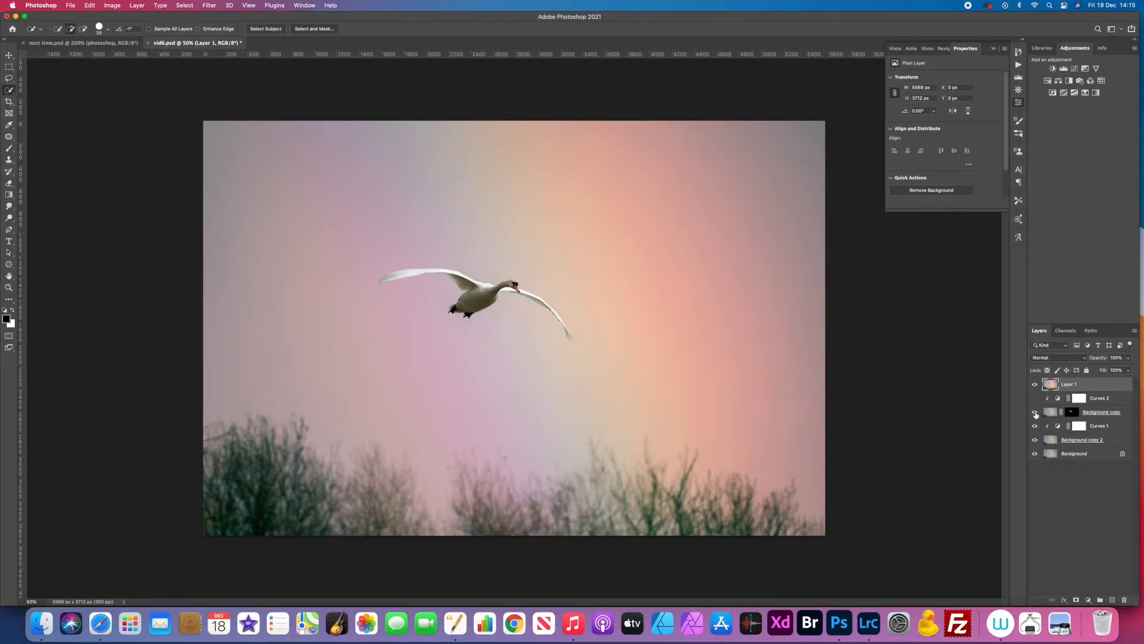
{"action": "left_click_drag", "start_coordinate": [1035, 413], "coordinate": [1038, 462]}
Convert the merged layer to a smart object and open it in the Camera Raw filter.
{"action": "right_click", "coordinate": [1093, 388]}
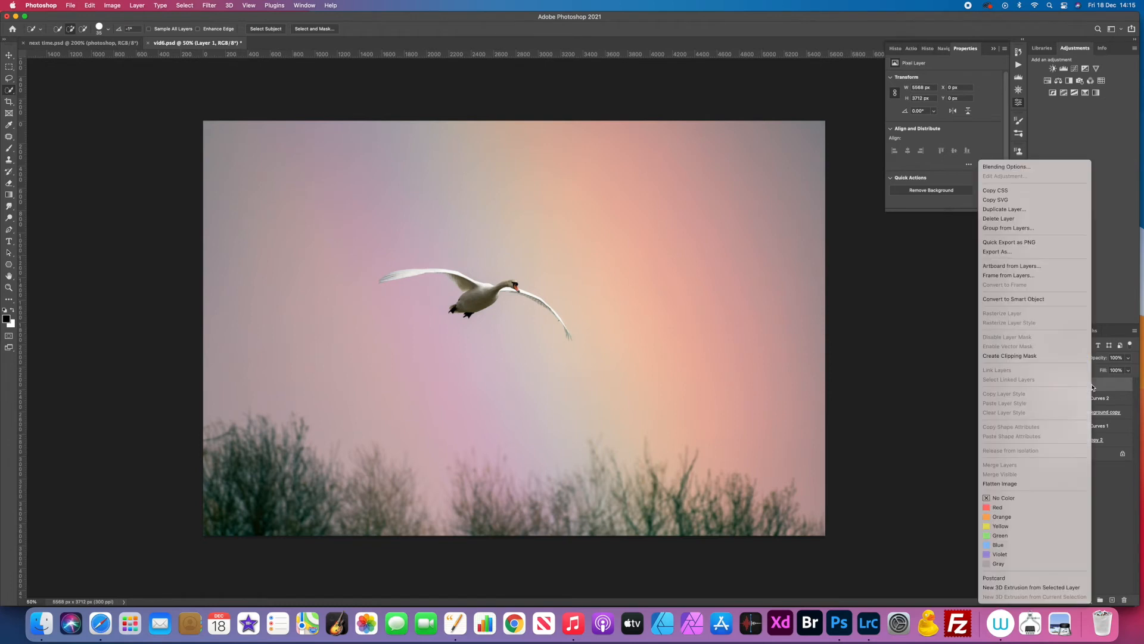
{"action": "left_click", "coordinate": [1040, 299]}
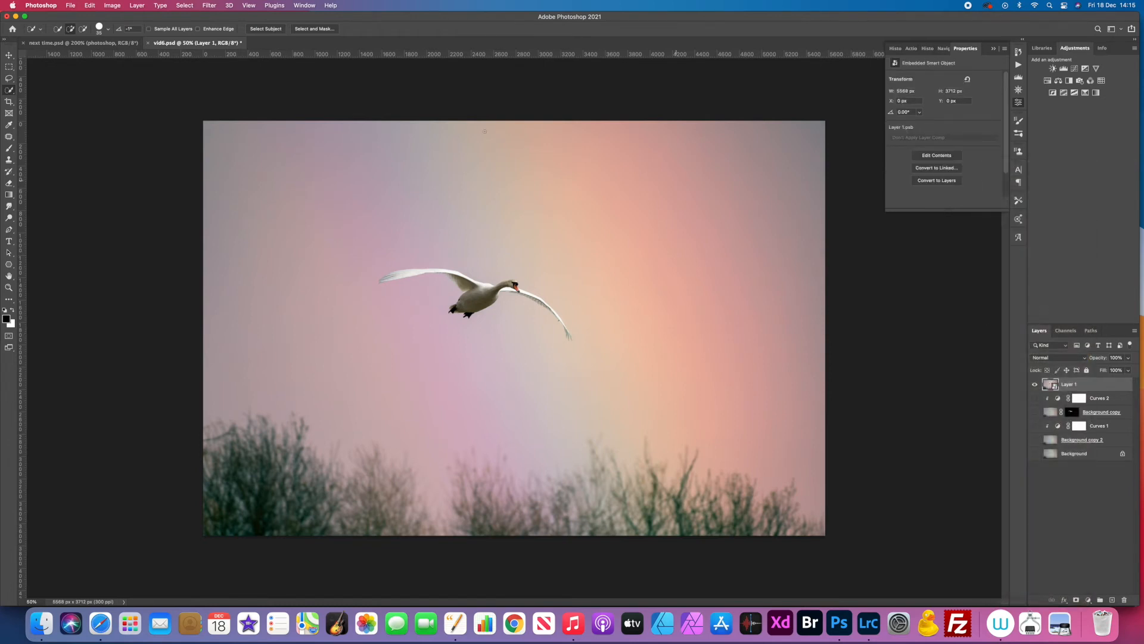
{"action": "left_click", "coordinate": [207, 6]}
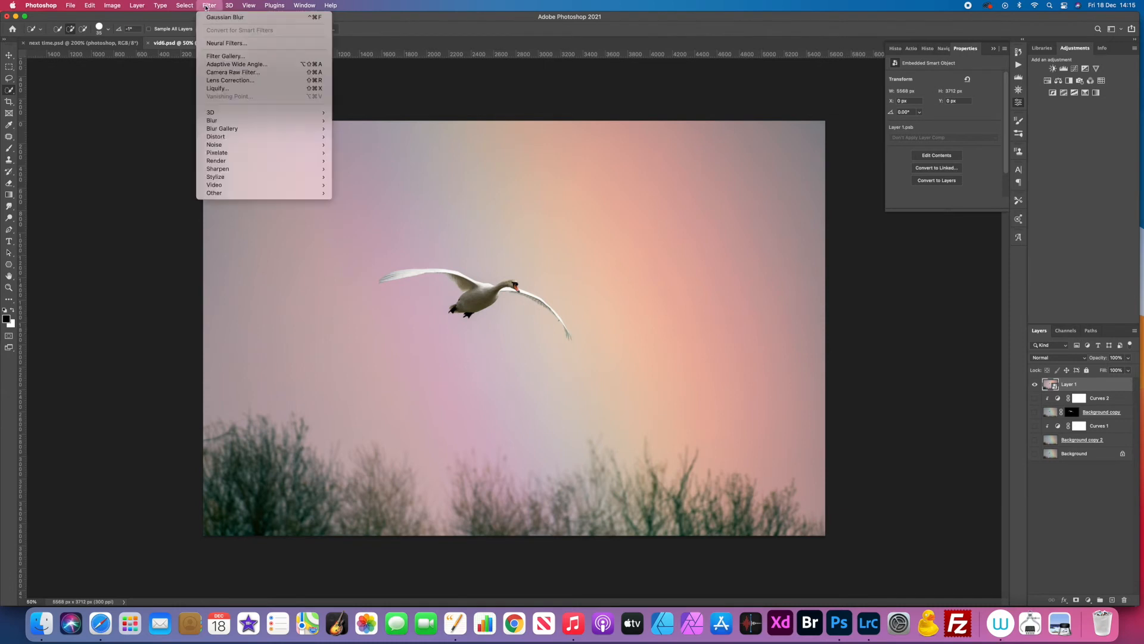
{"action": "left_click", "coordinate": [223, 72]}
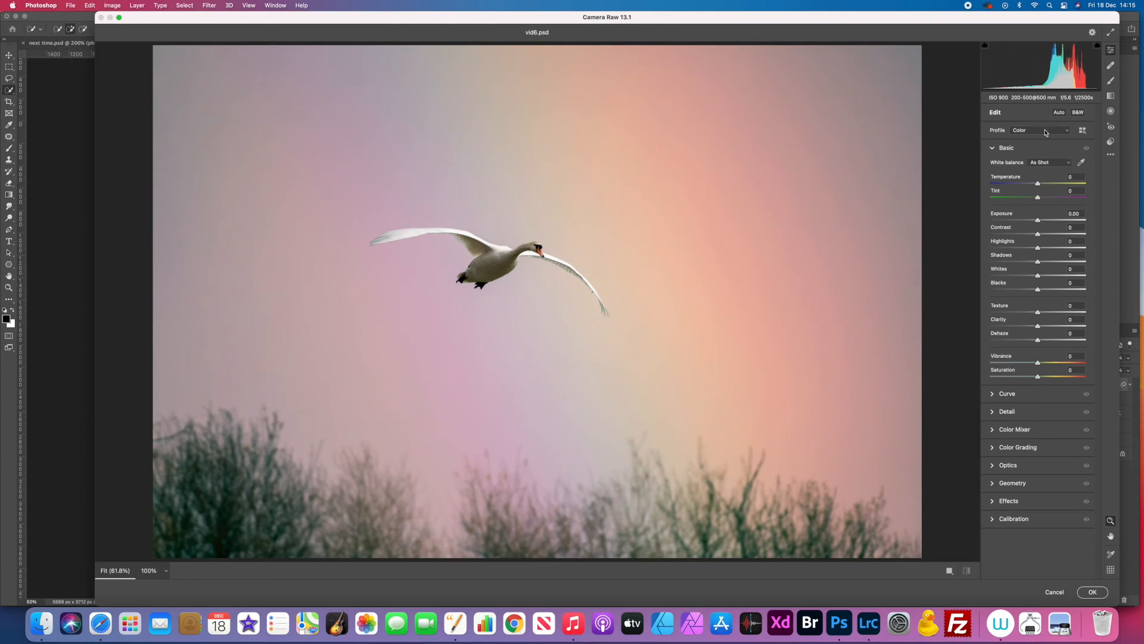
Apply the automatic tone settings, then set Shadows to +83, Whites to +11, Blacks to -34, Texture to +8 and Clarity to +9.
{"action": "left_click", "coordinate": [1059, 113]}
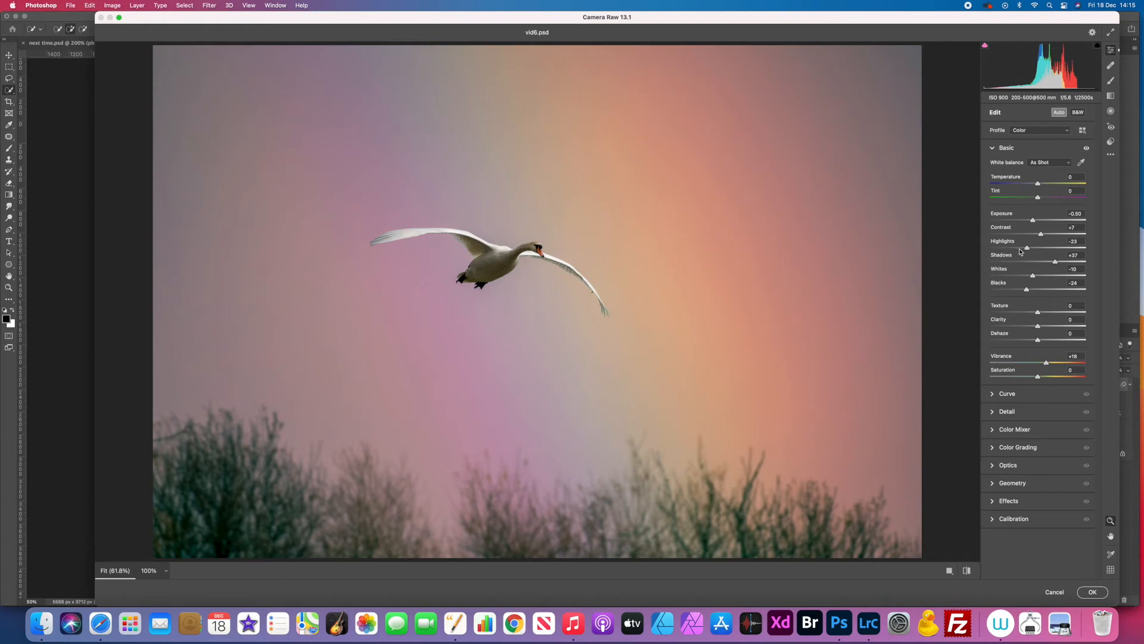
{"action": "left_click_drag", "start_coordinate": [1055, 262], "coordinate": [1085, 264]}
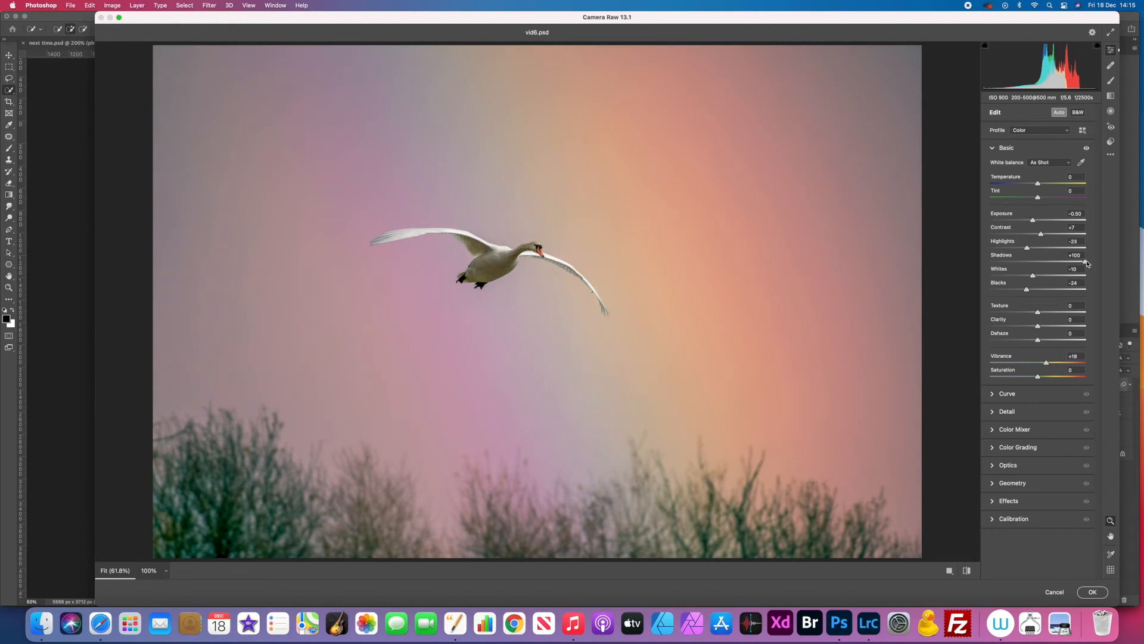
{"action": "left_click_drag", "start_coordinate": [1085, 263], "coordinate": [1043, 328]}
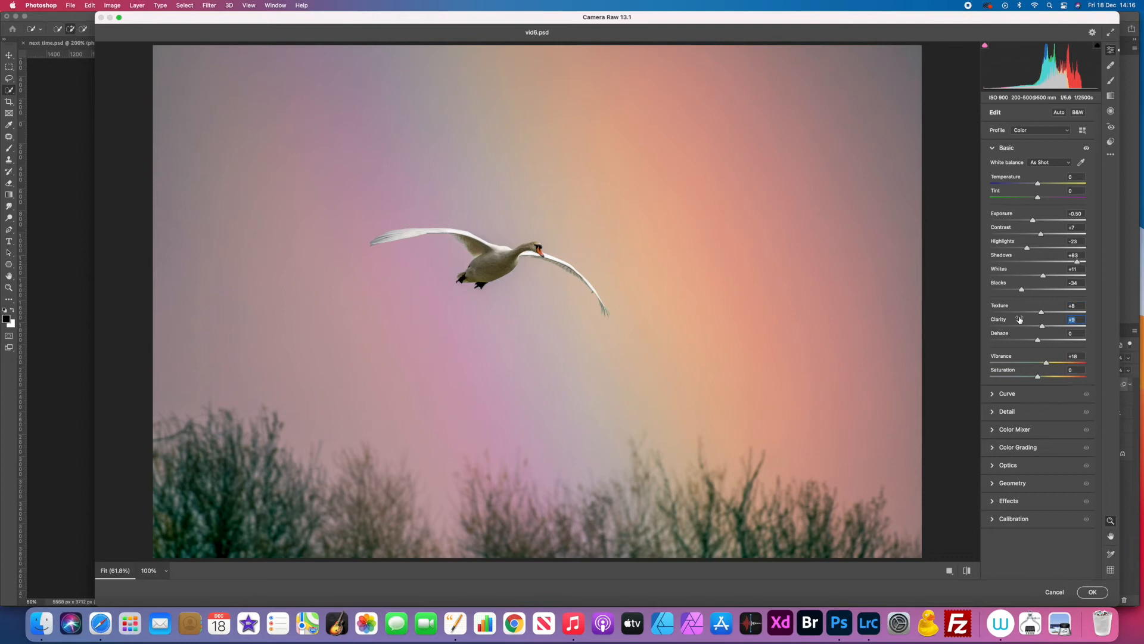
Set Sharpening to 21 with Masking at 92 so that mainly the swan's edges are sharpened.
{"action": "left_click", "coordinate": [992, 412]}
{"action": "left_click_drag", "start_coordinate": [990, 205], "coordinate": [1005, 206]}
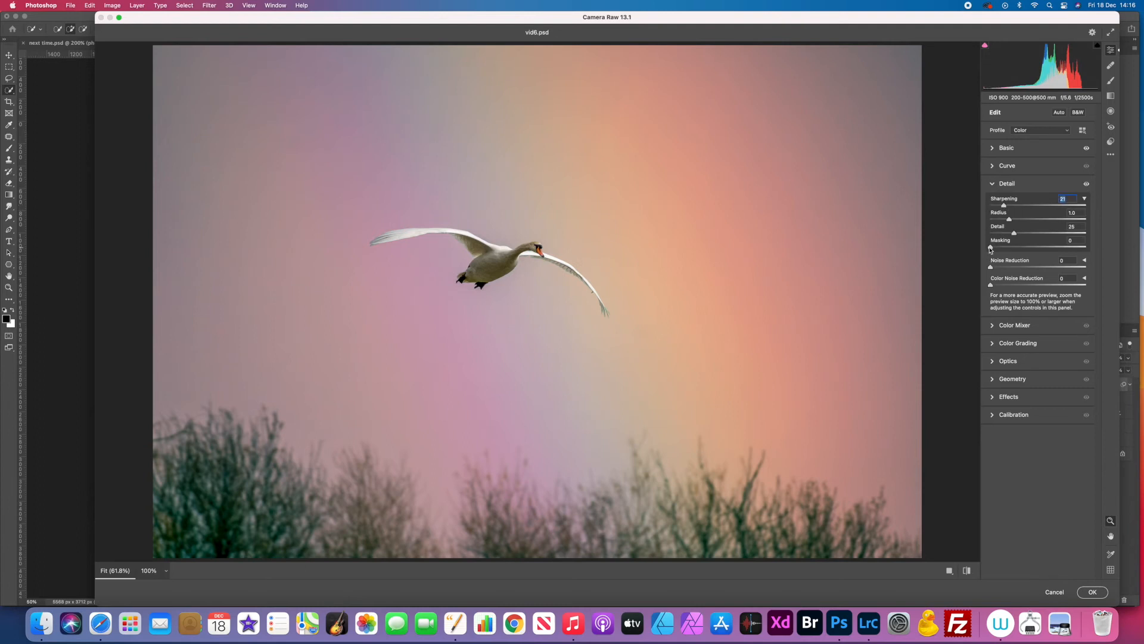
{"action": "left_click_drag", "start_coordinate": [991, 248], "coordinate": [1054, 249]}
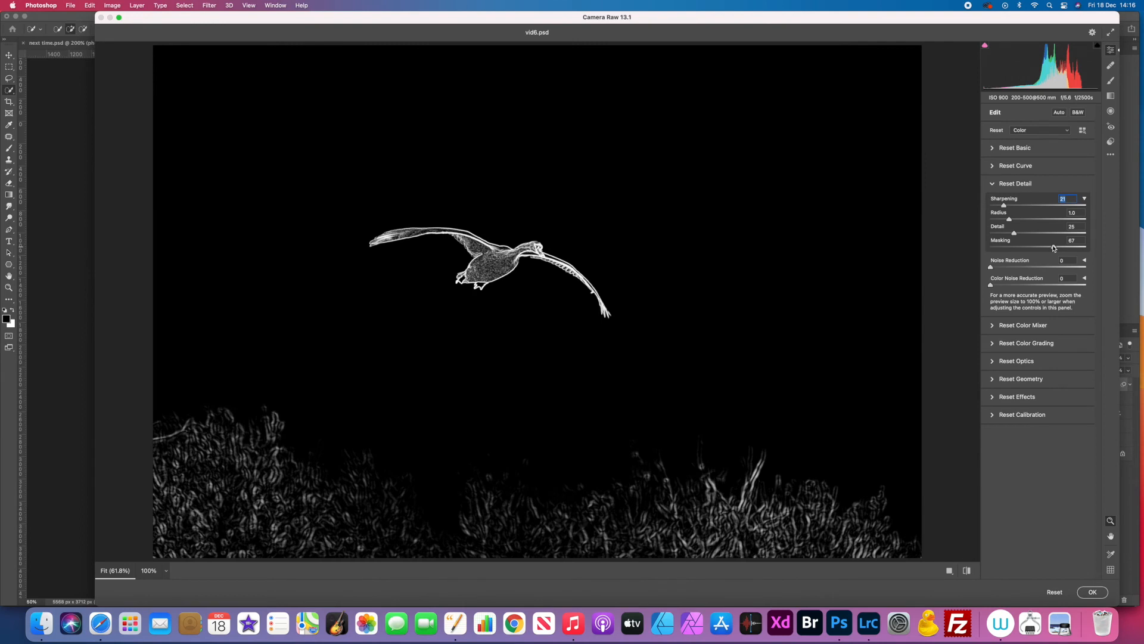
{"action": "left_click_drag", "start_coordinate": [1053, 248], "coordinate": [1077, 248]}
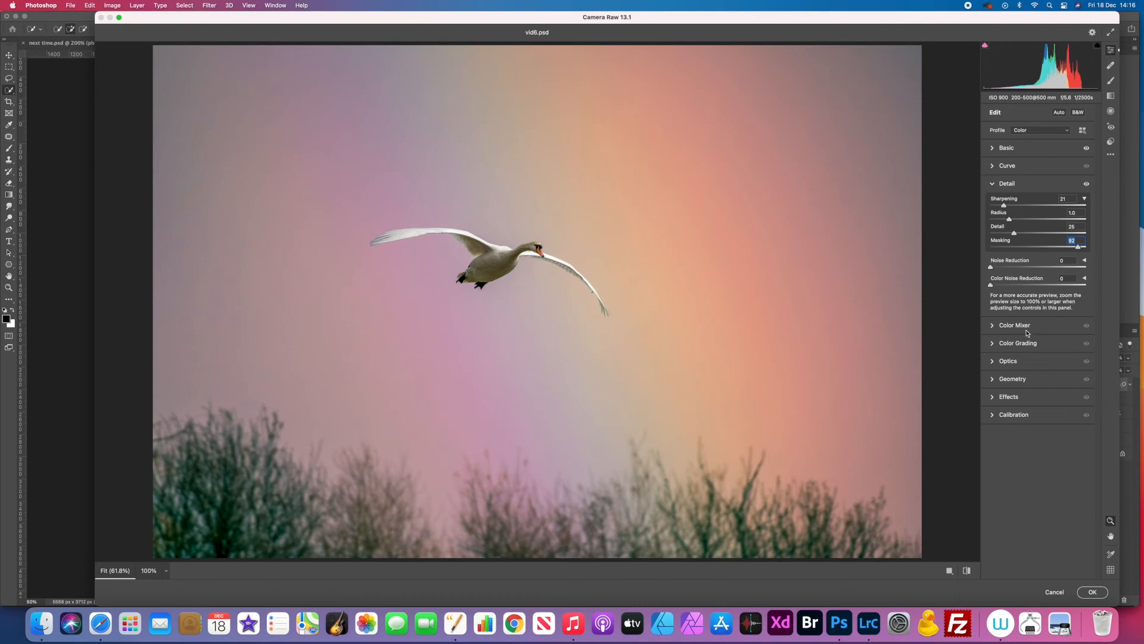
Fine-tune the HSL saturation of the colour ranges from Reds to Magentas in the Color Mixer.
{"action": "left_click", "coordinate": [992, 325]}
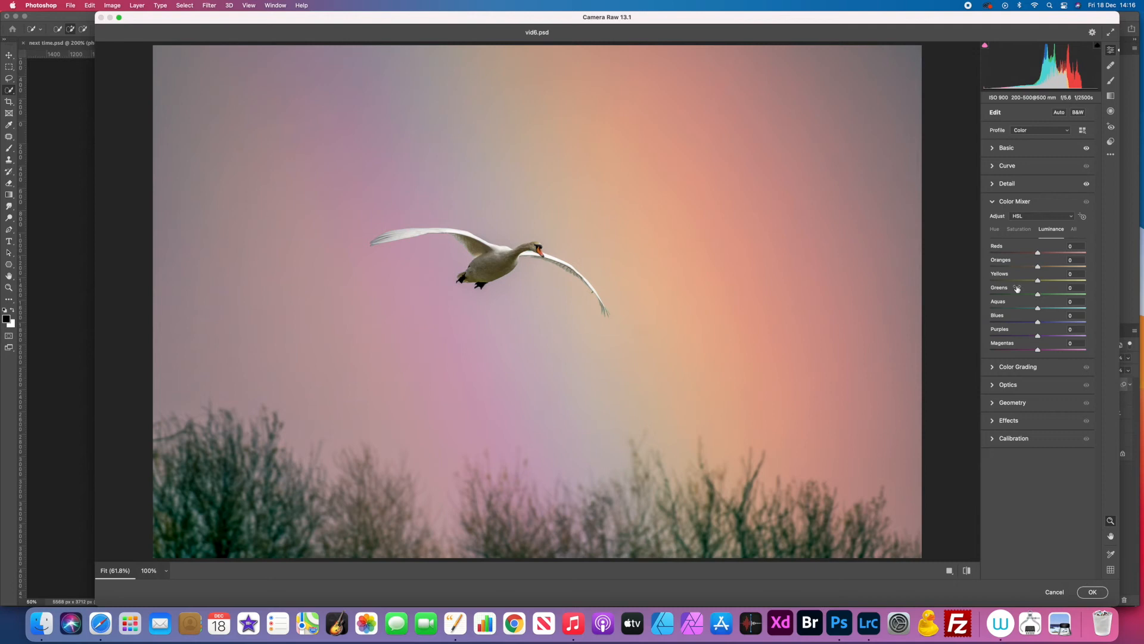
{"action": "left_click", "coordinate": [1018, 229]}
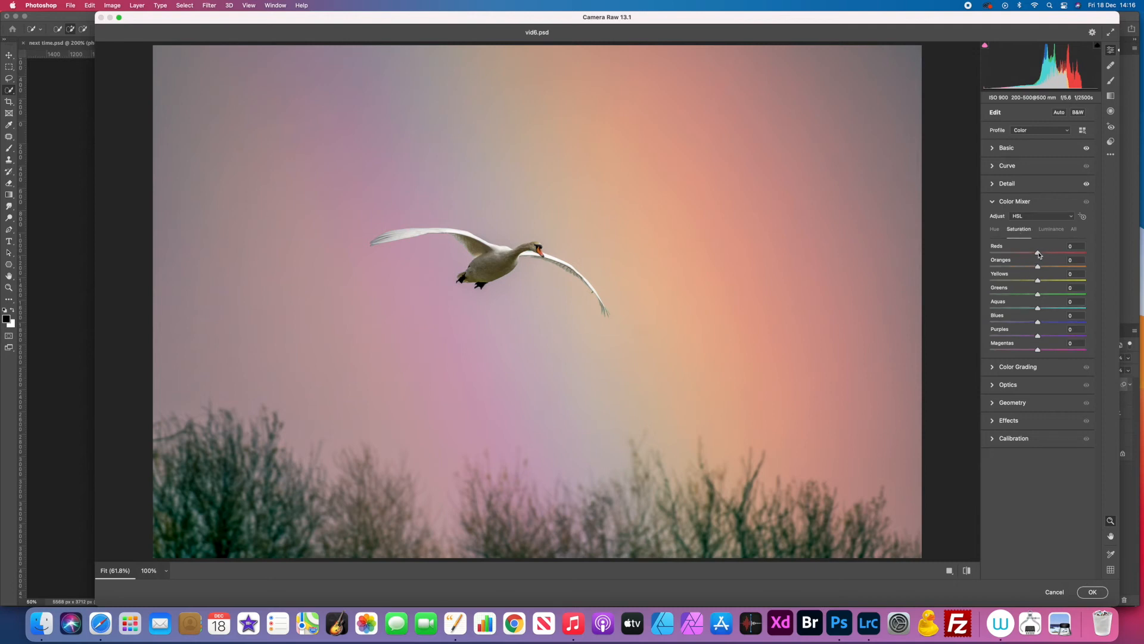
{"action": "left_click_drag", "start_coordinate": [1038, 254], "coordinate": [1043, 349]}
Raise the HSL luminance to Reds +8, Oranges +7, Yellows +5, Greens +5, Aquas +7, Blues +7, Purples +6 and Magentas +2.
{"action": "left_click", "coordinate": [1049, 230]}
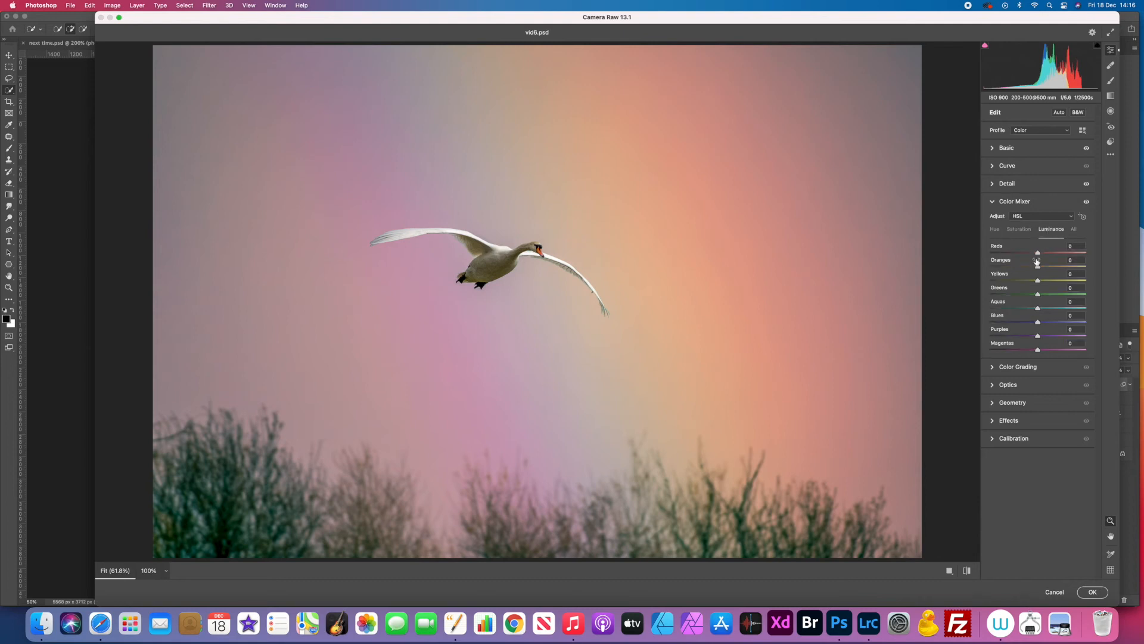
{"action": "left_click_drag", "start_coordinate": [1037, 253], "coordinate": [1038, 352]}
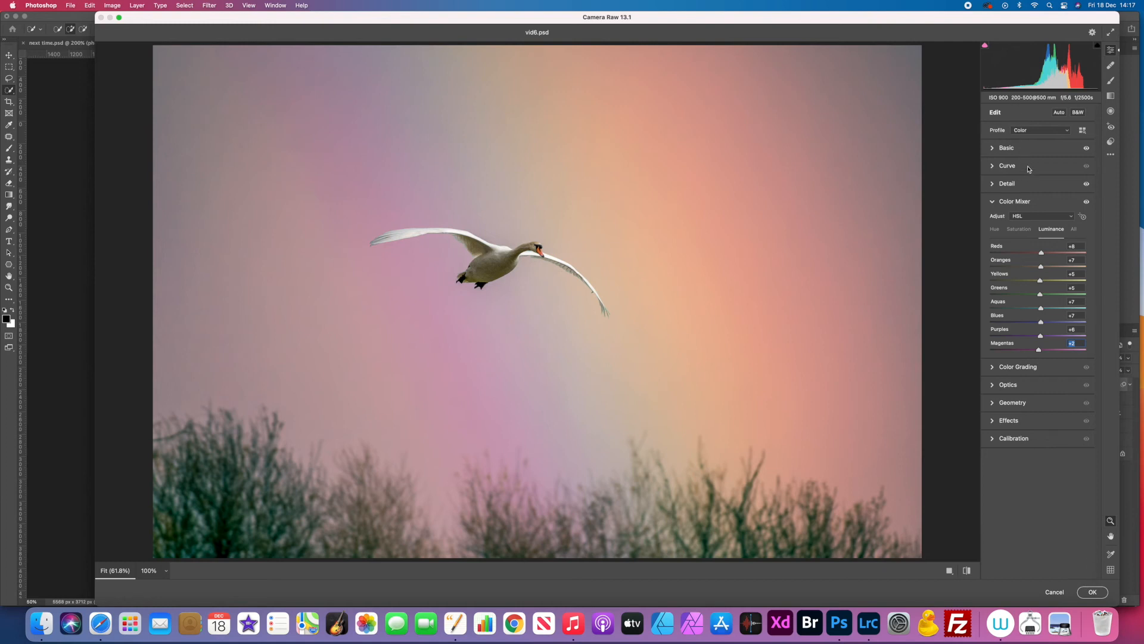
Lower the Highlights further, adjust the Blacks and apply the Camera Raw filter to the smart object.
{"action": "left_click", "coordinate": [992, 149]}
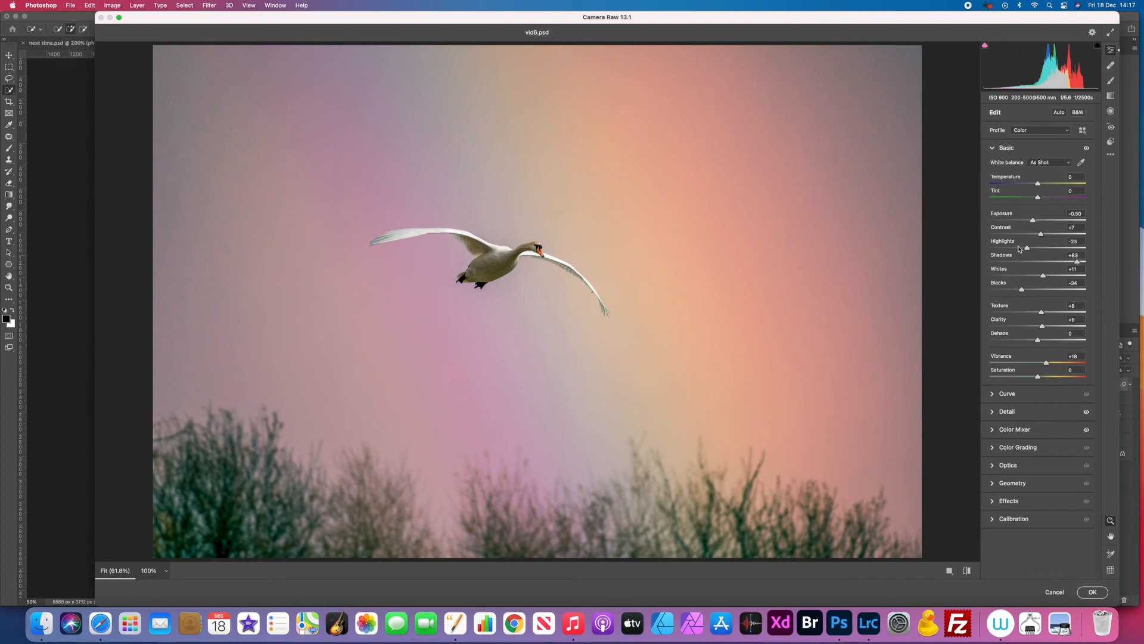
{"action": "left_click_drag", "start_coordinate": [1027, 251], "coordinate": [1010, 250]}
{"action": "left_click", "coordinate": [1021, 290]}
{"action": "left_click", "coordinate": [1094, 593]}
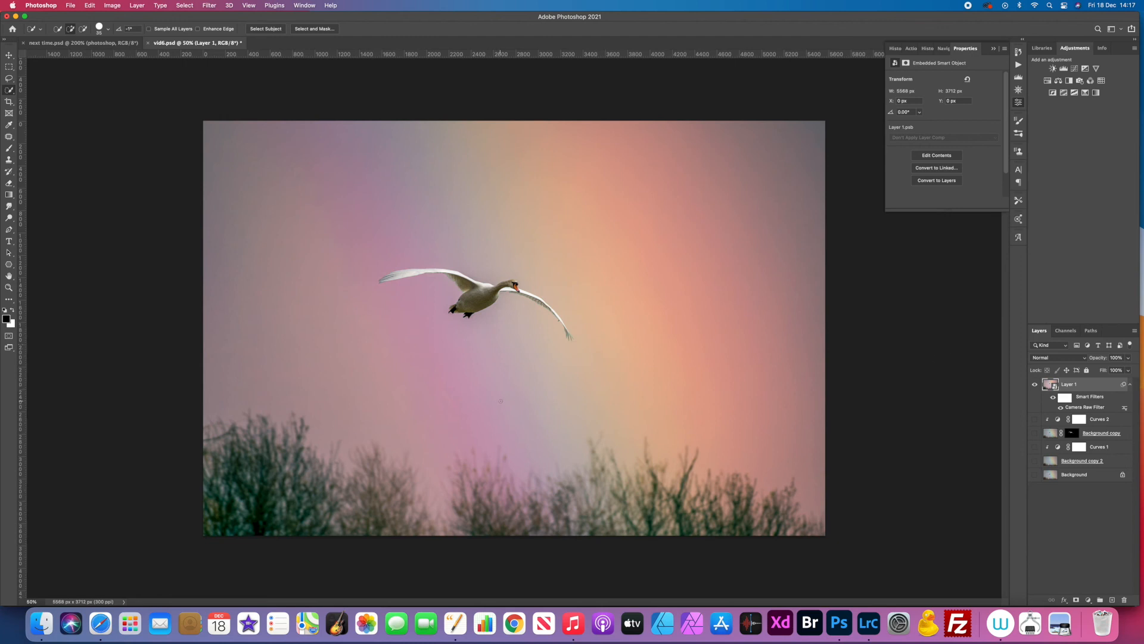
Crop the image to a 3:2 ratio of about 4041 by 2694 px, cutting off the trees and keeping the swan left of centre.
{"action": "key", "text": "c"}
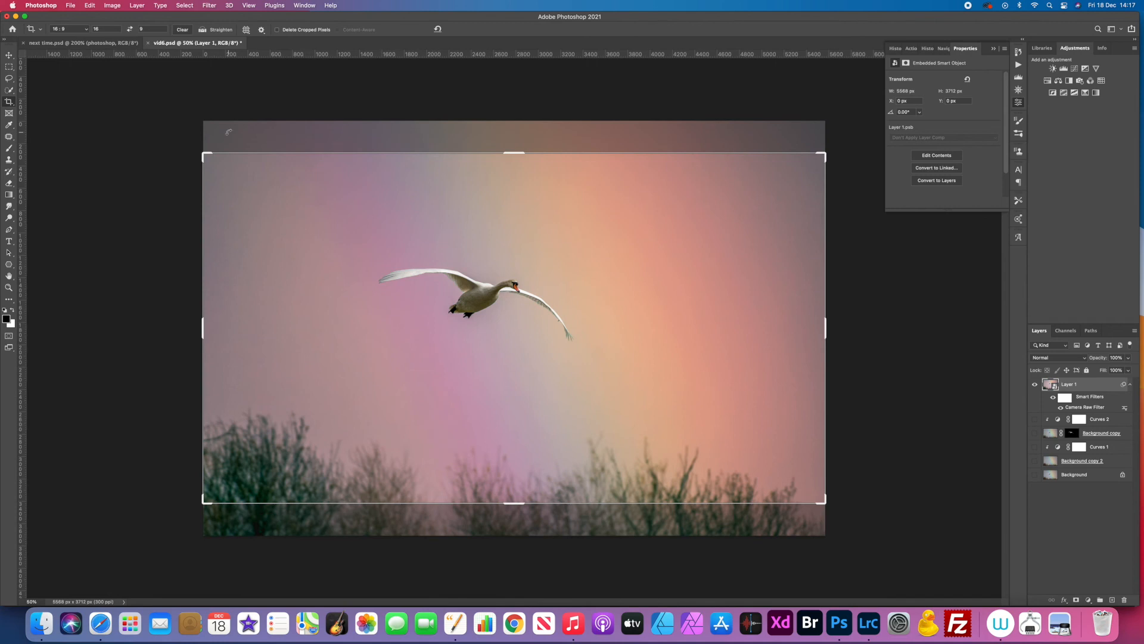
{"action": "double_click", "coordinate": [98, 29]}
{"action": "type", "text": "3"}
{"action": "key", "text": "Tab"}
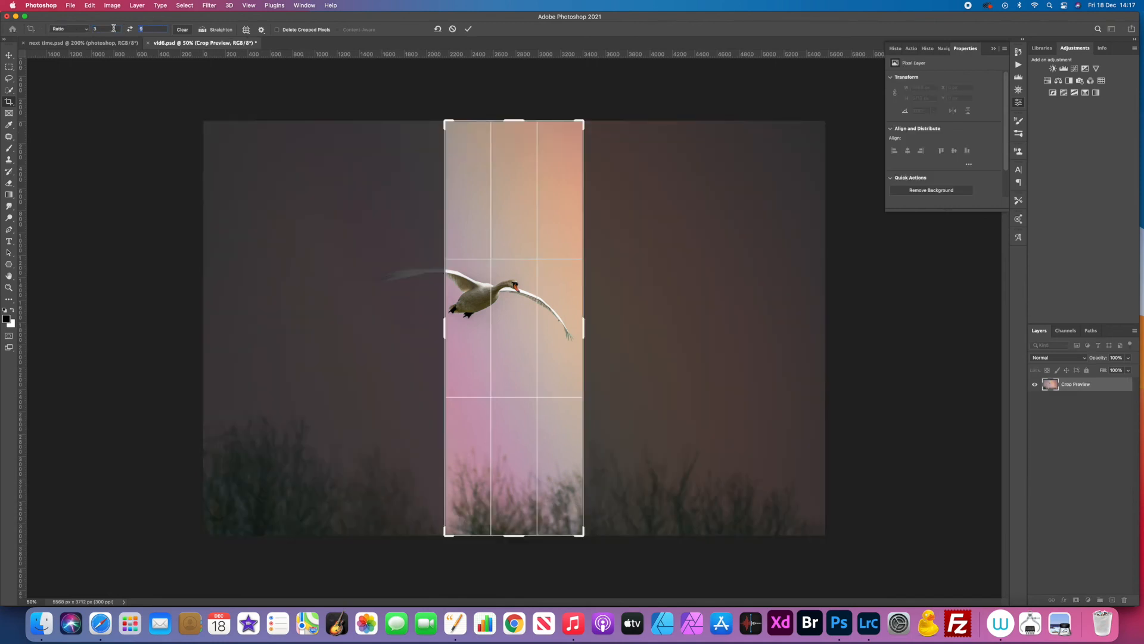
{"action": "type", "text": "2"}
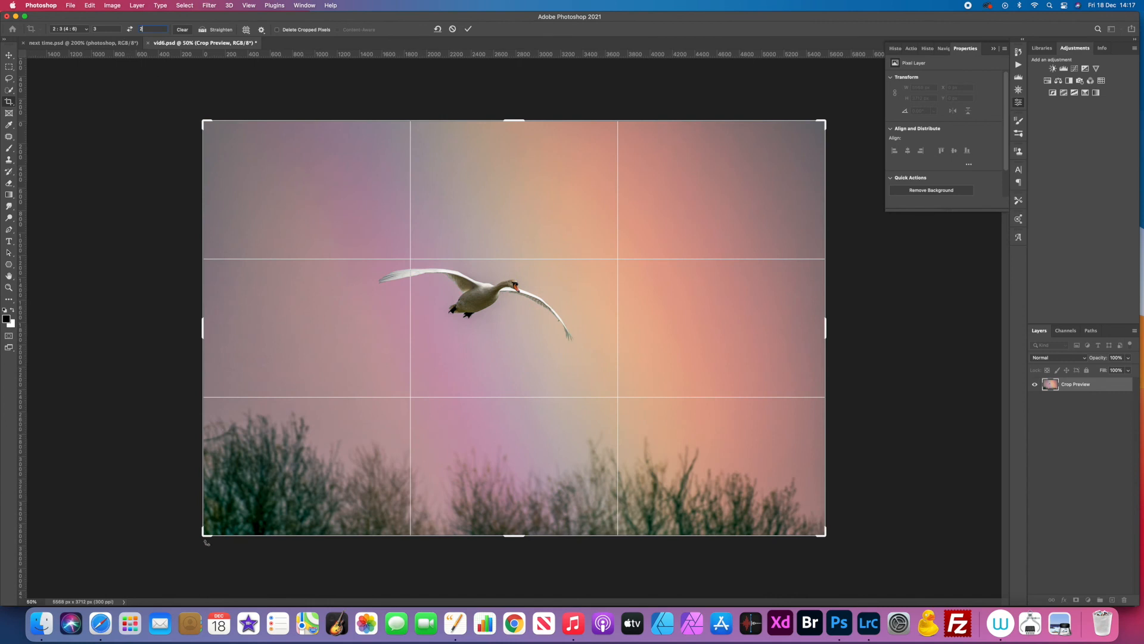
{"action": "left_click_drag", "start_coordinate": [201, 536], "coordinate": [263, 471]}
{"action": "left_click_drag", "start_coordinate": [386, 412], "coordinate": [445, 410]}
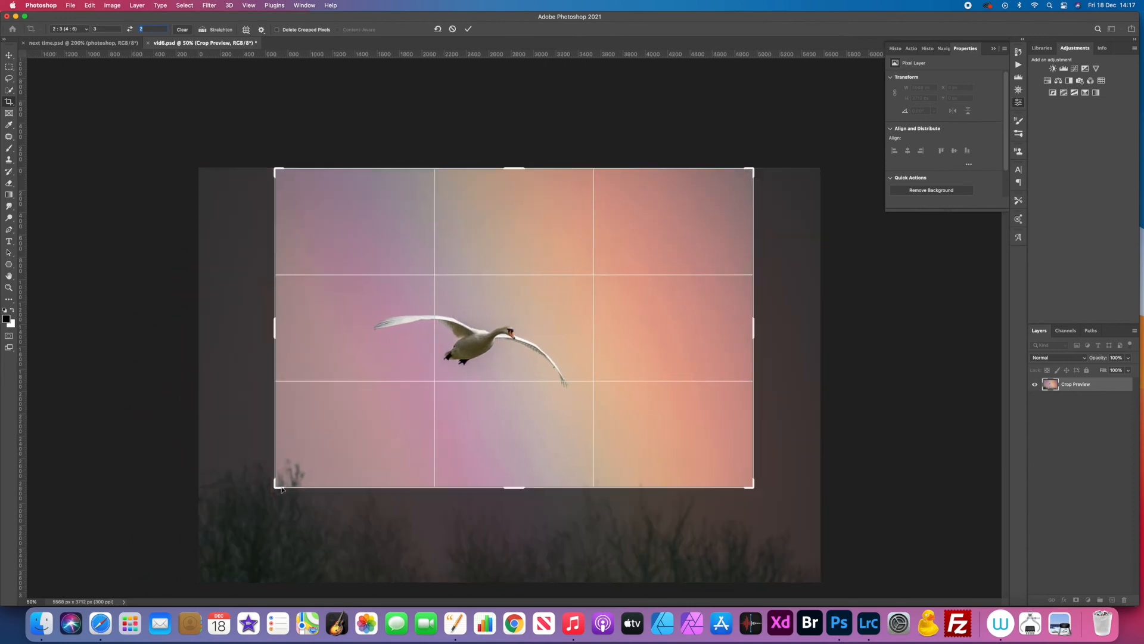
{"action": "left_click_drag", "start_coordinate": [275, 486], "coordinate": [293, 483]}
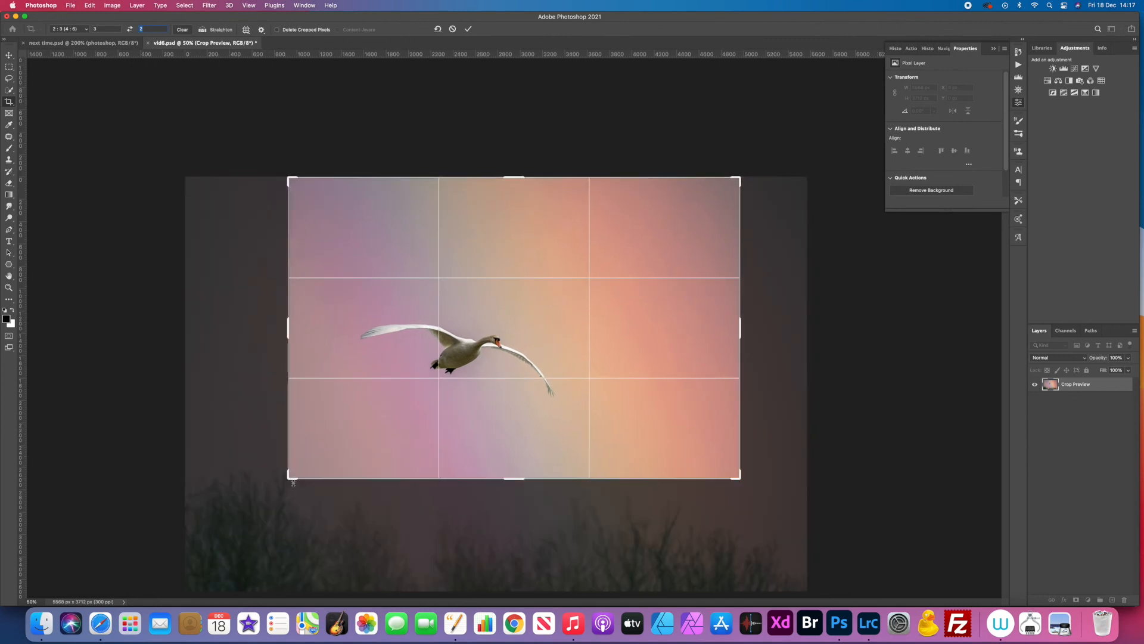
{"action": "key", "text": "Return"}
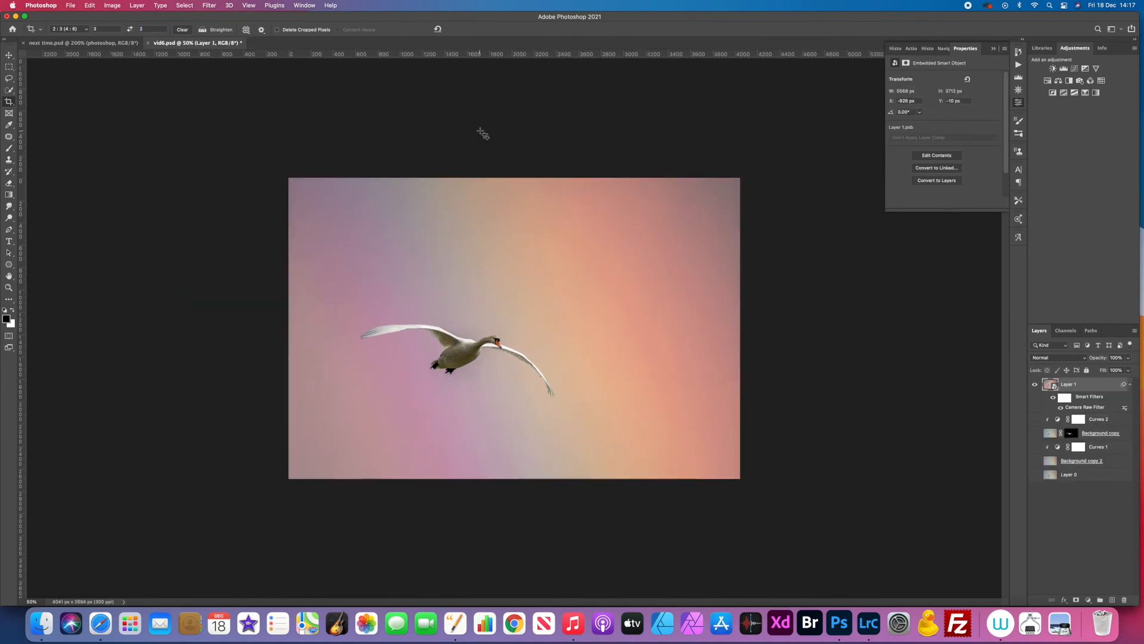
Inspect the cropped swan image at 100% and compare it with the next time.psd document.
{"action": "key", "text": "super+1"}
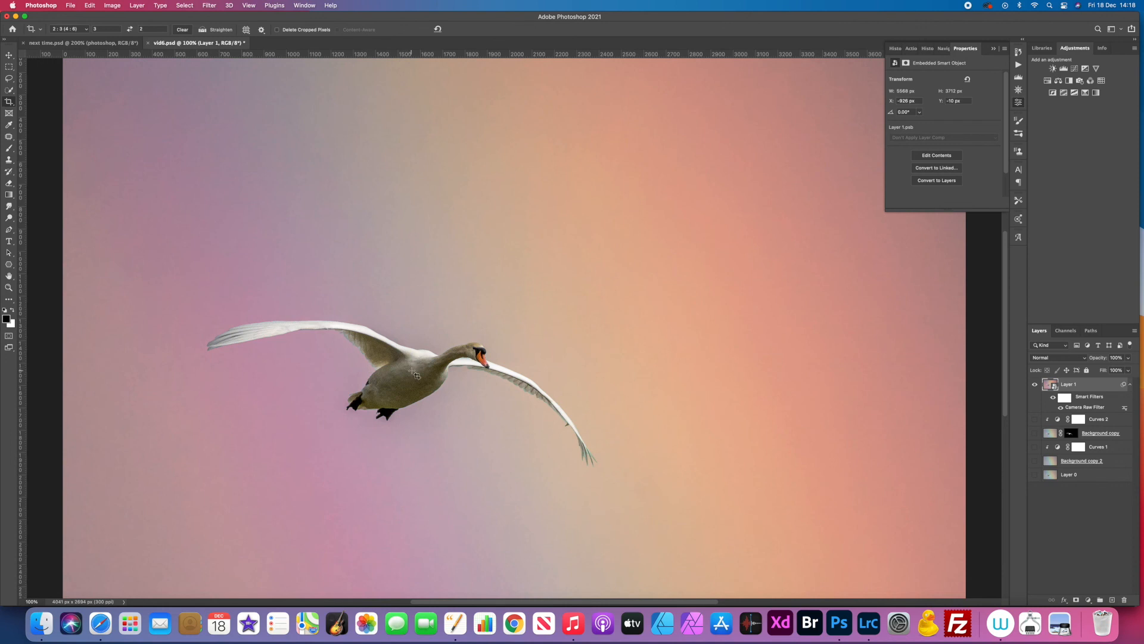
{"action": "key", "text": "super+minus"}
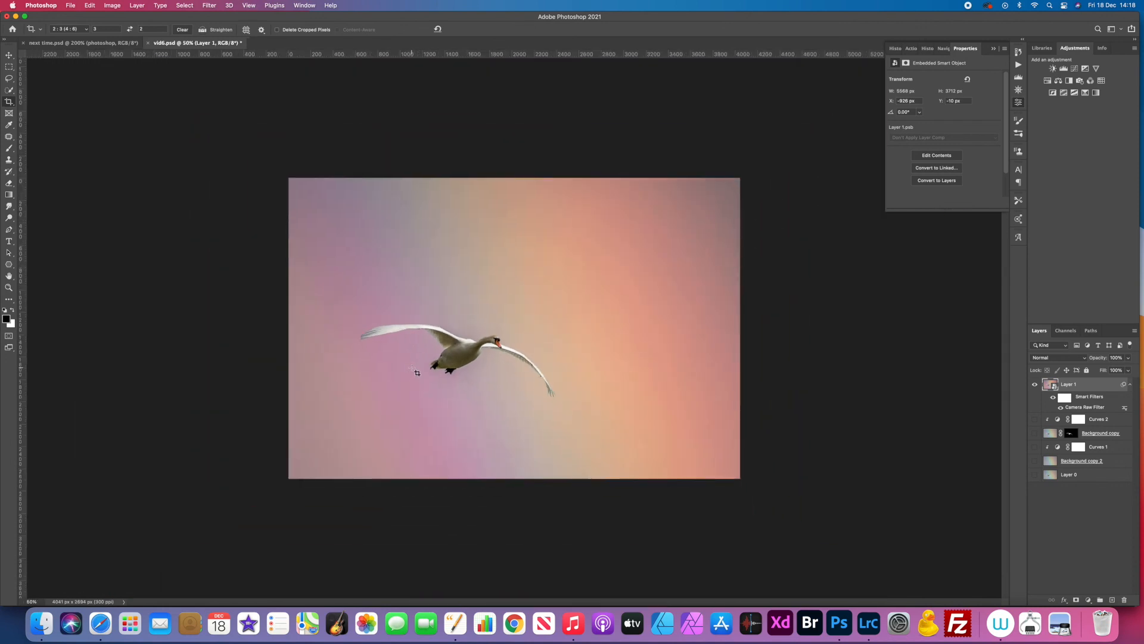
{"action": "key", "text": "v"}
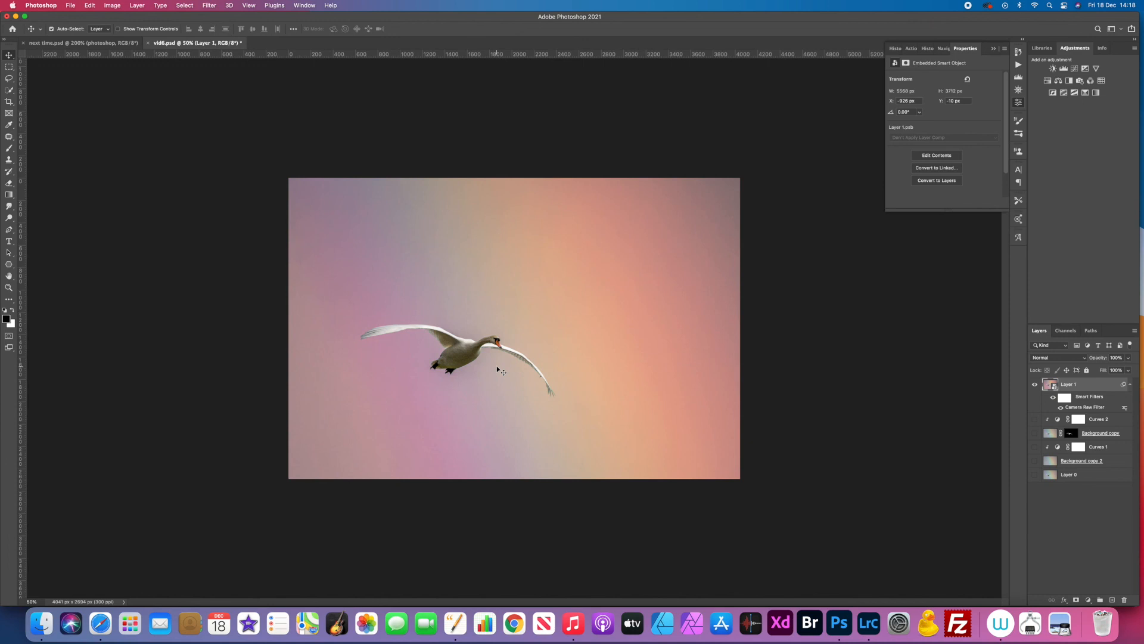
{"action": "left_click", "coordinate": [104, 43]}
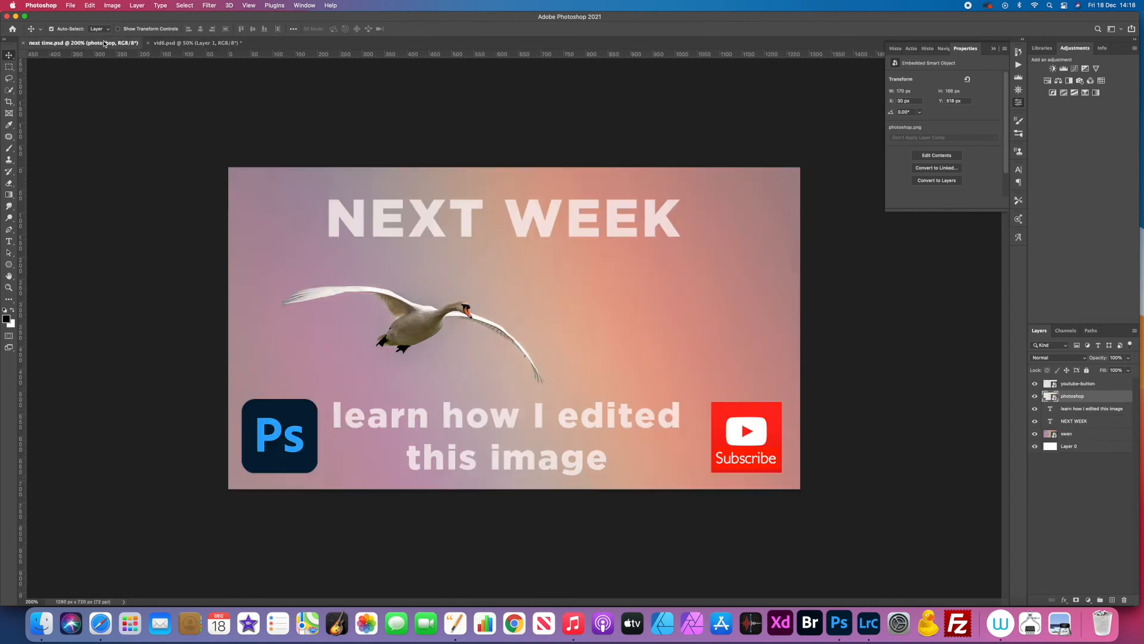
{"action": "left_click", "coordinate": [159, 43]}
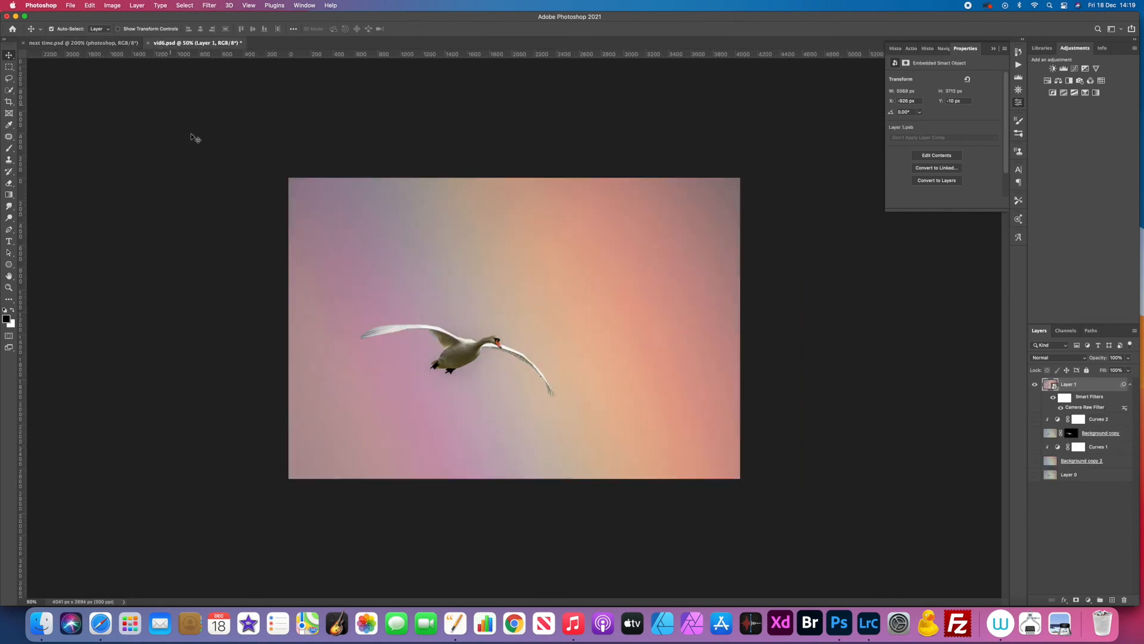
Crop the swan image to a 16:9 ratio of about 3753 by 2111 px, keeping the swan left of centre.
{"action": "key", "text": "c"}
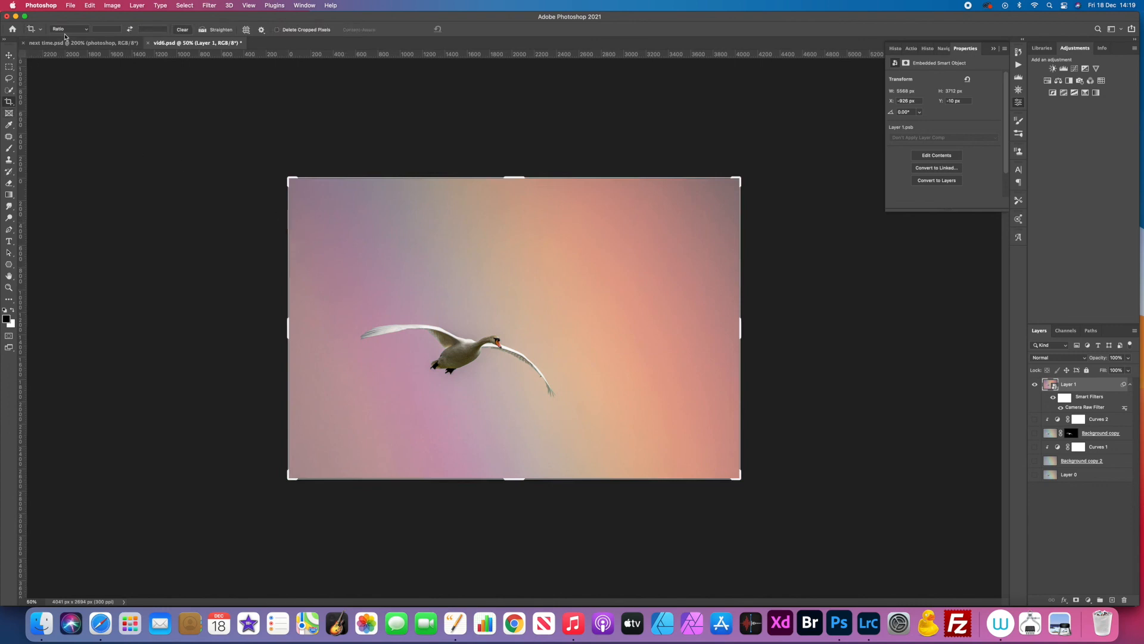
{"action": "left_click", "coordinate": [87, 32]}
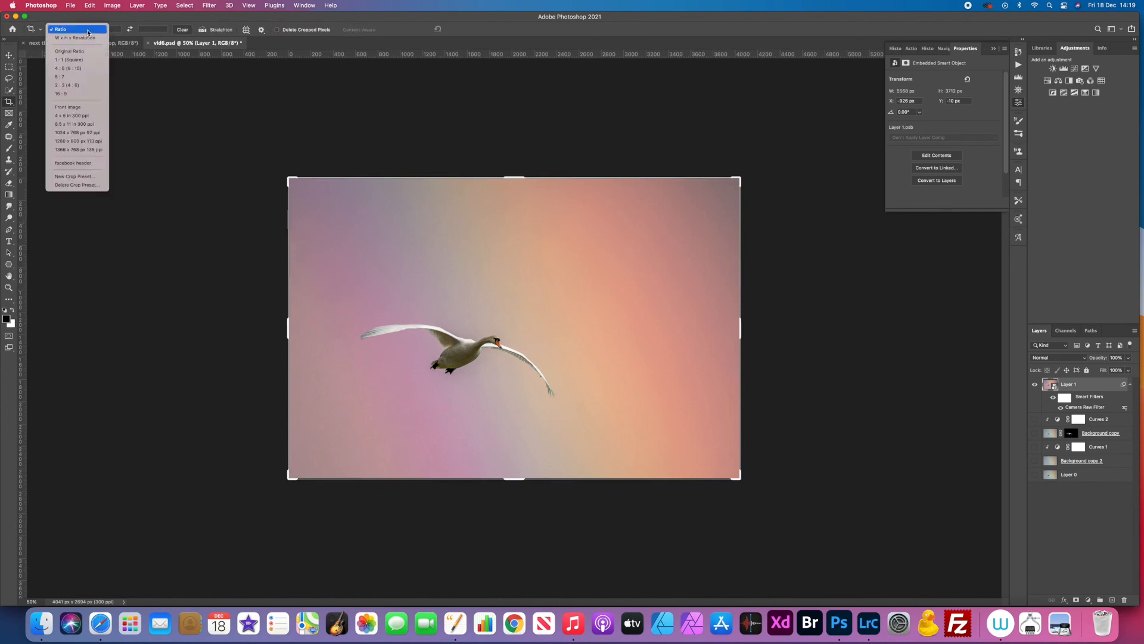
{"action": "left_click", "coordinate": [75, 95]}
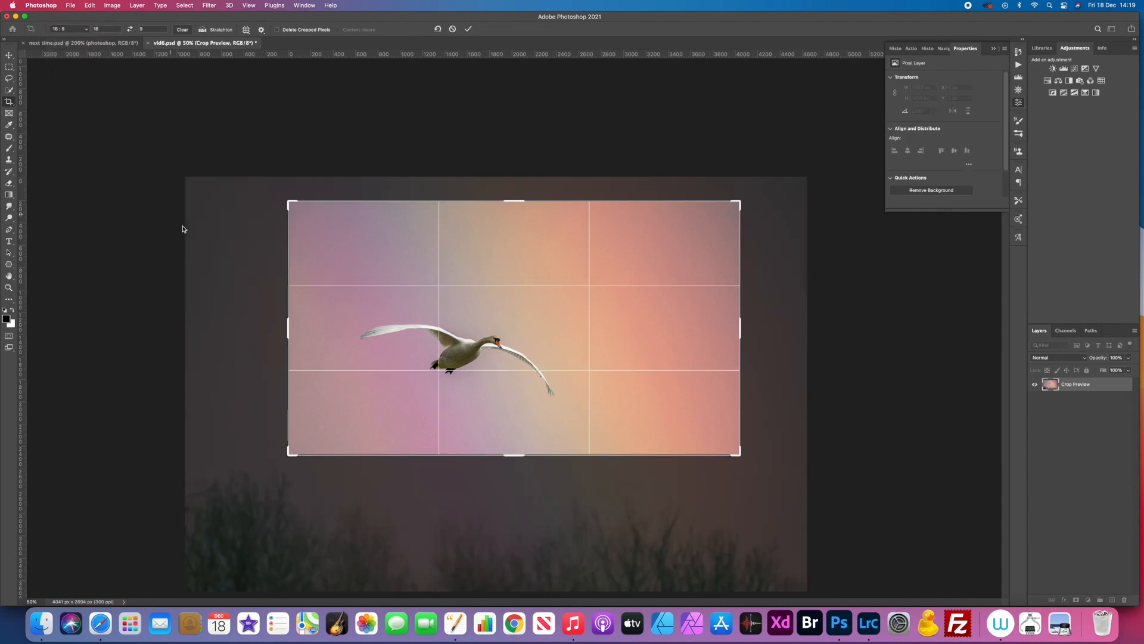
{"action": "left_click_drag", "start_coordinate": [288, 198], "coordinate": [304, 210]}
{"action": "left_click", "coordinate": [468, 29]}
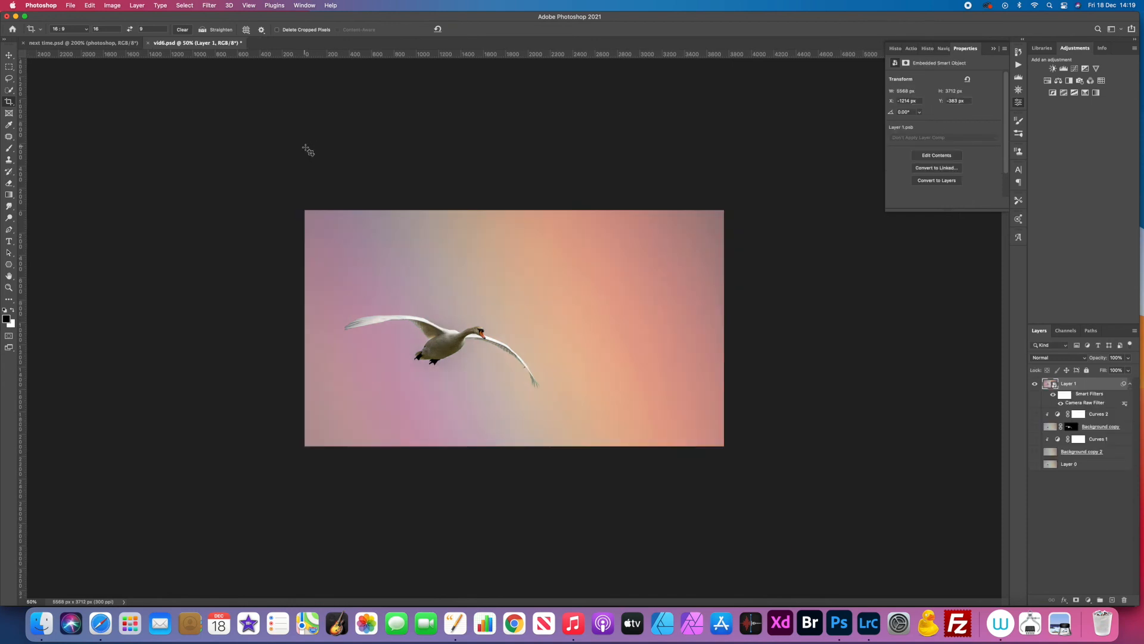
Compare the 16:9 crop with the next time.psd document and examine the swan image up close.
{"action": "left_click", "coordinate": [105, 44]}
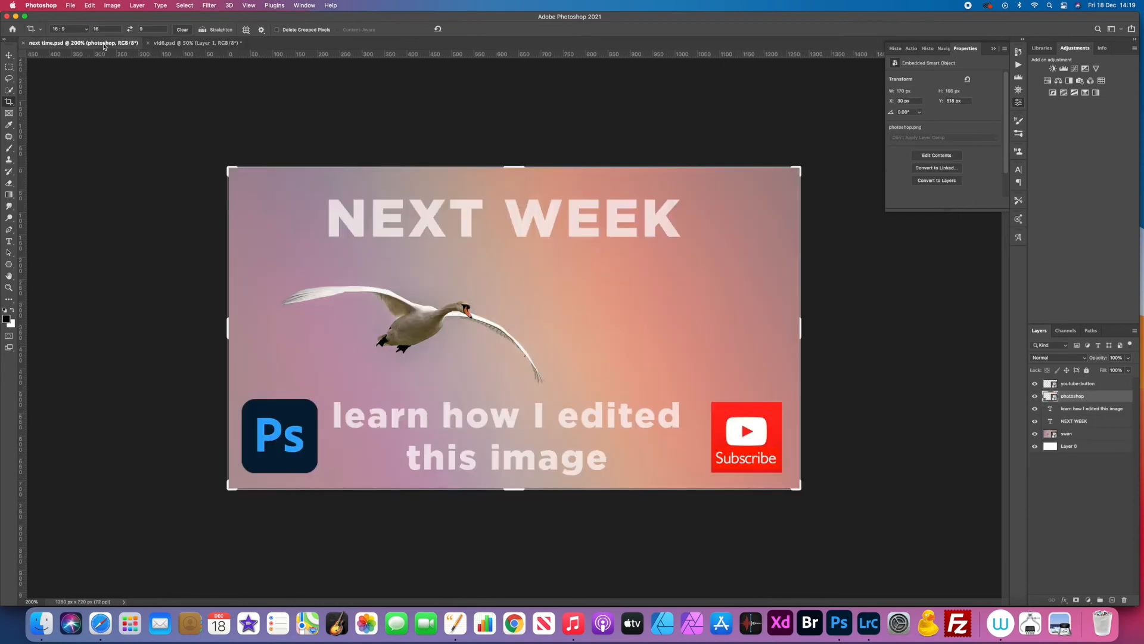
{"action": "left_click", "coordinate": [203, 44]}
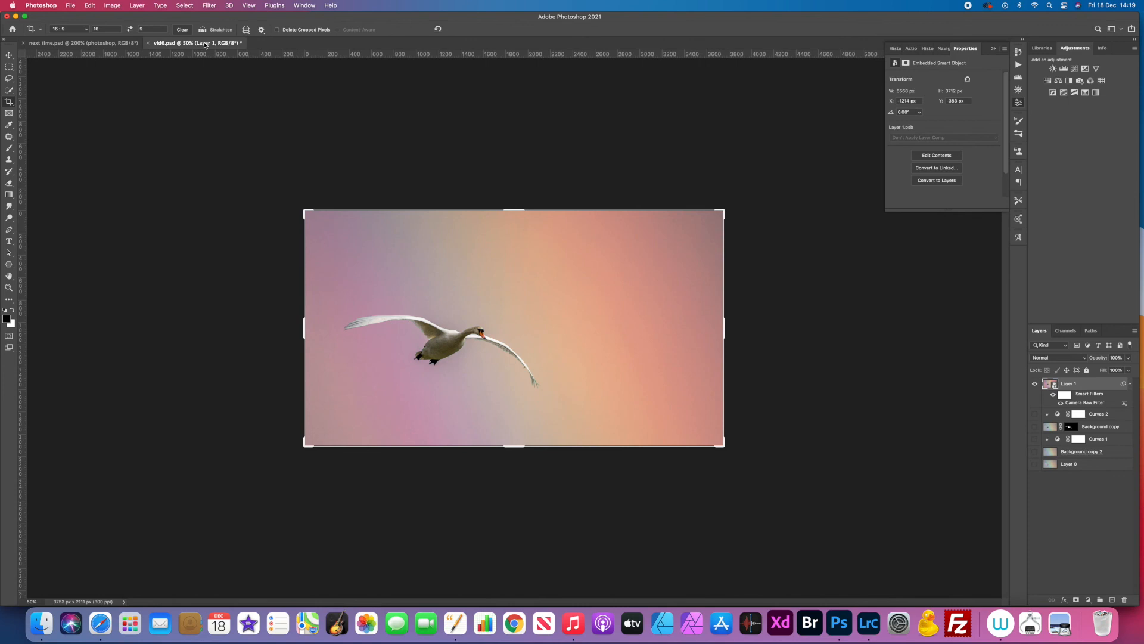
{"action": "key", "text": "super+plus"}
{"action": "key", "text": "super+plus"}
{"action": "key", "text": "super+plus"}
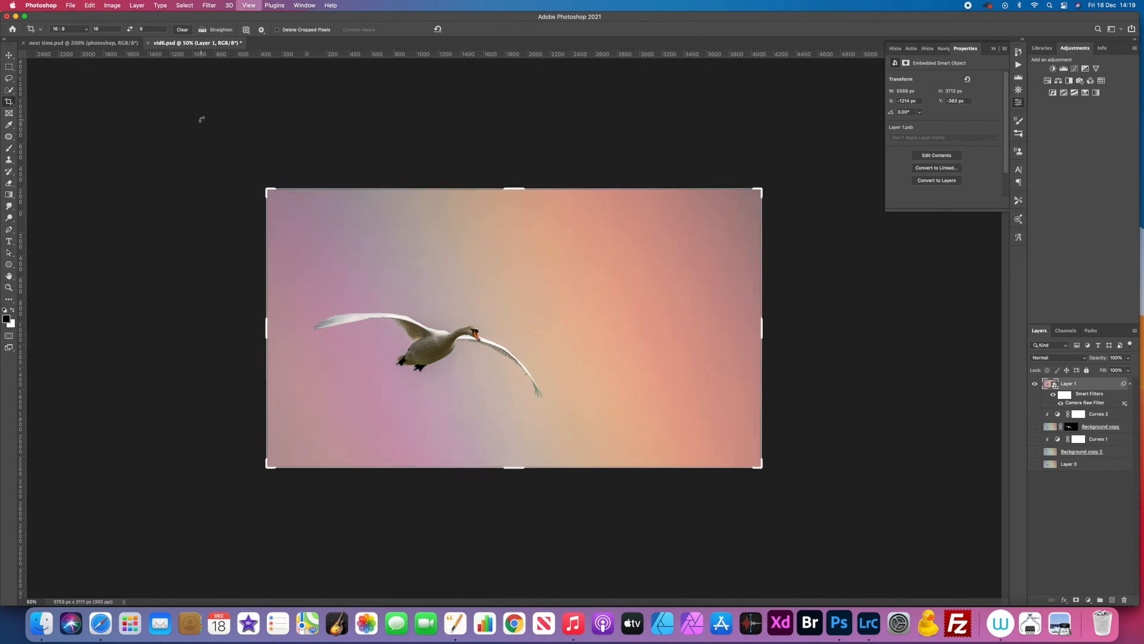
{"action": "key", "text": "super+minus"}
{"action": "key", "text": "super+minus"}
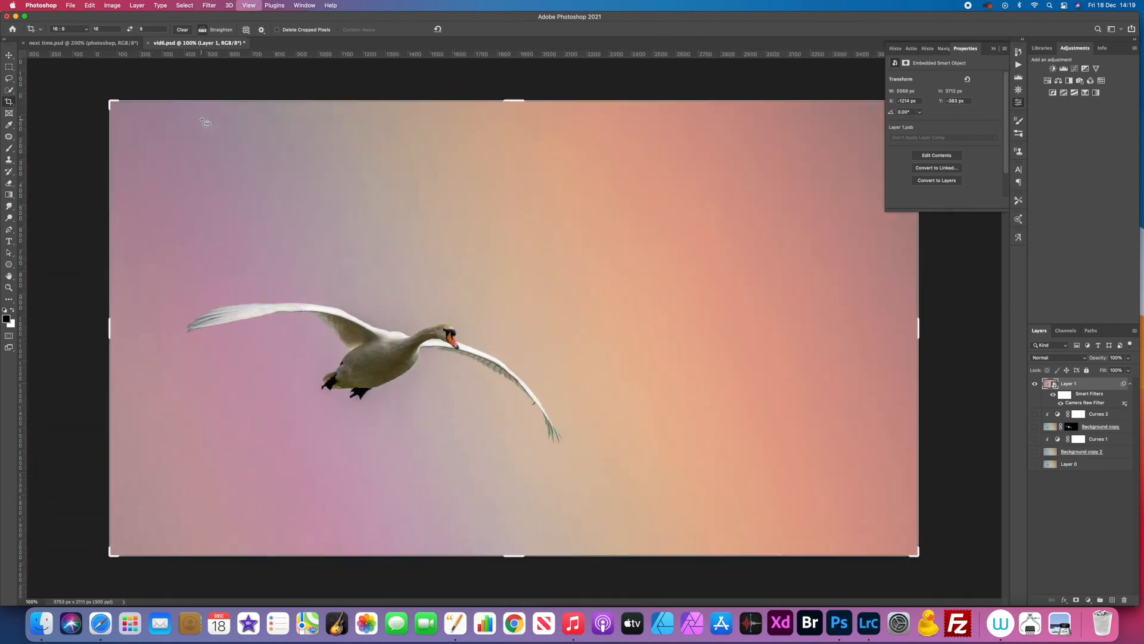